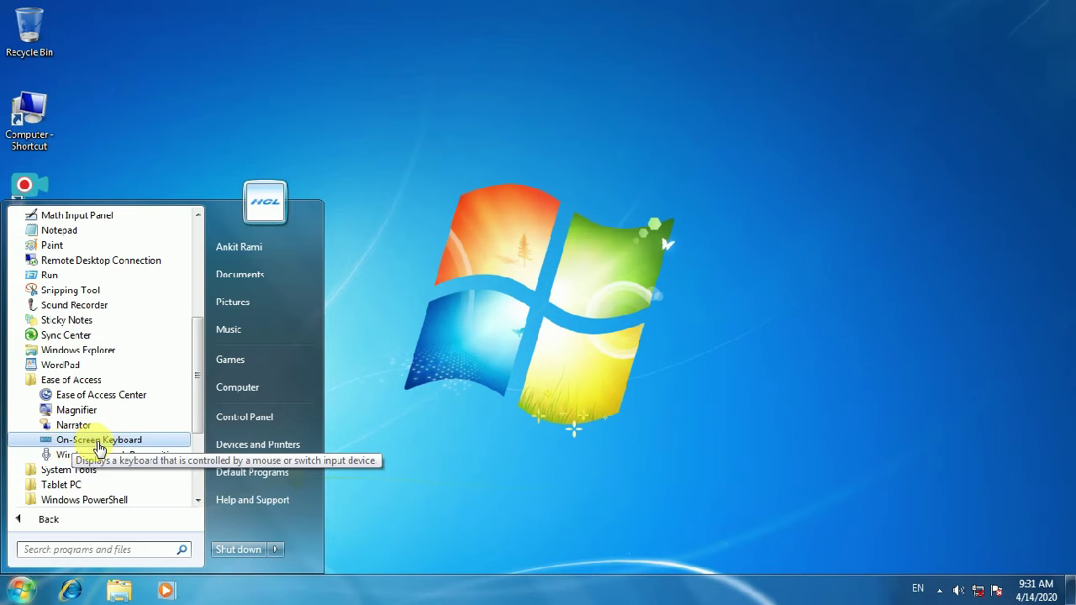
Open Magnifier from the Ease of Access programs and move its toolbar clear of the desktop icons and Windows logo.
{"action": "left_click", "coordinate": [75, 411]}
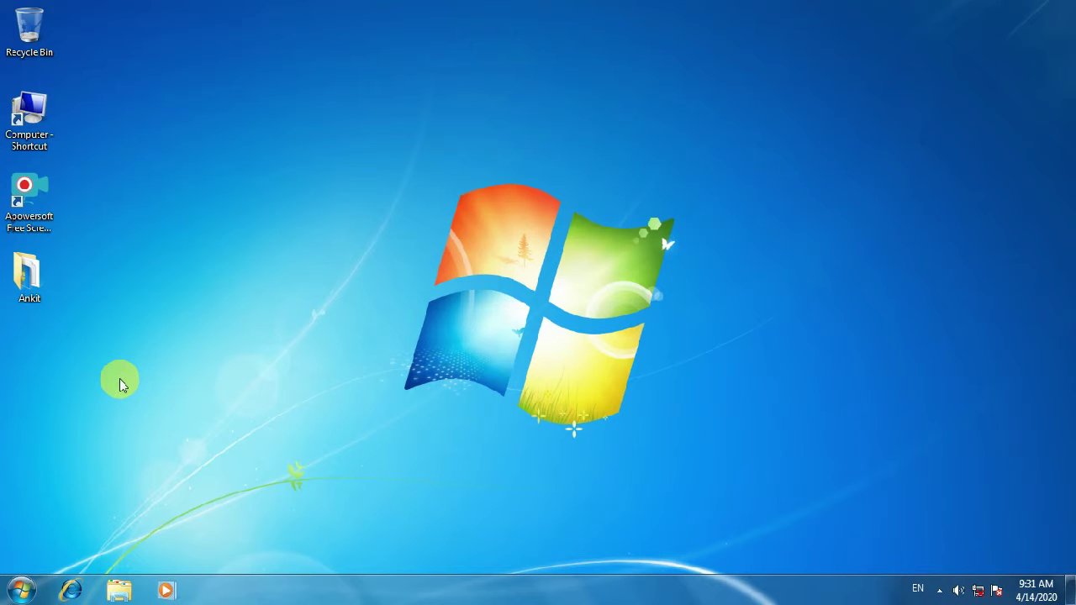
{"action": "left_click_drag", "start_coordinate": [101, 302], "coordinate": [894, 235]}
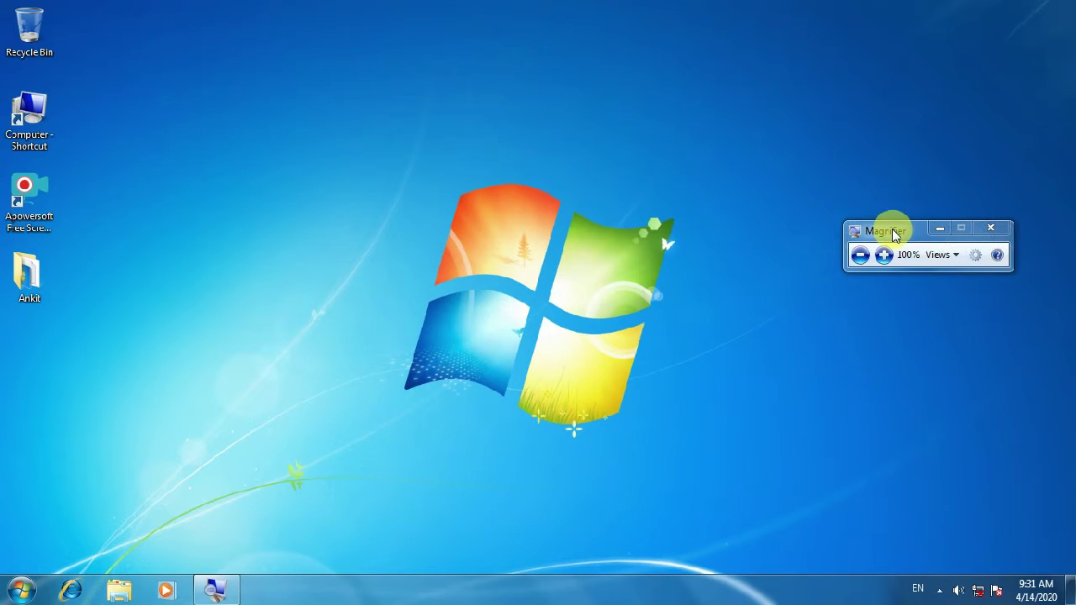
Magnify the full-screen view up to 400% and zoom it back out to 100%.
{"action": "left_click", "coordinate": [886, 257]}
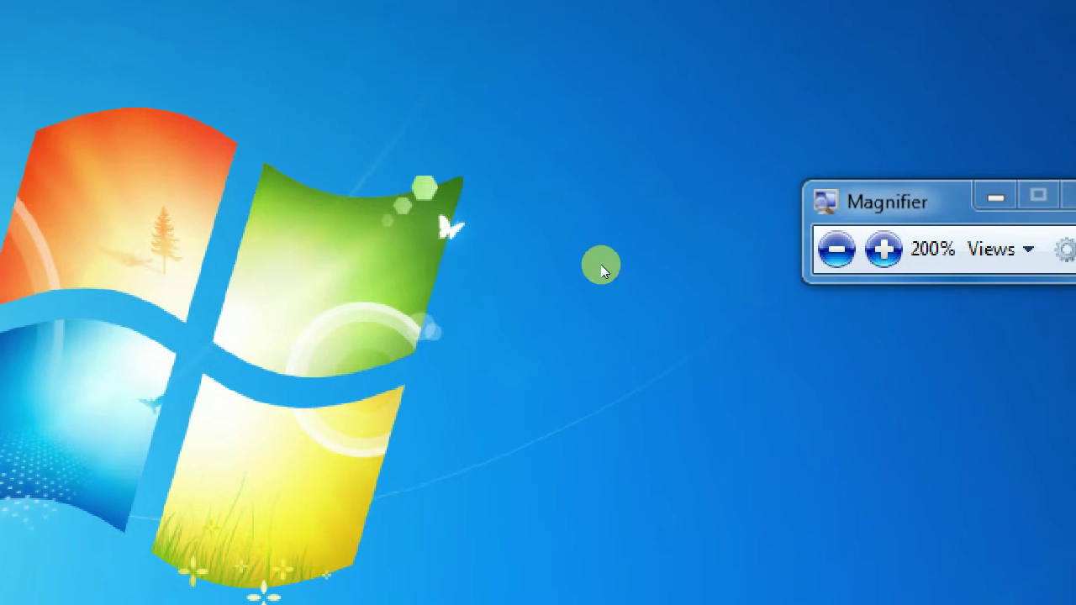
{"action": "left_click", "coordinate": [886, 259]}
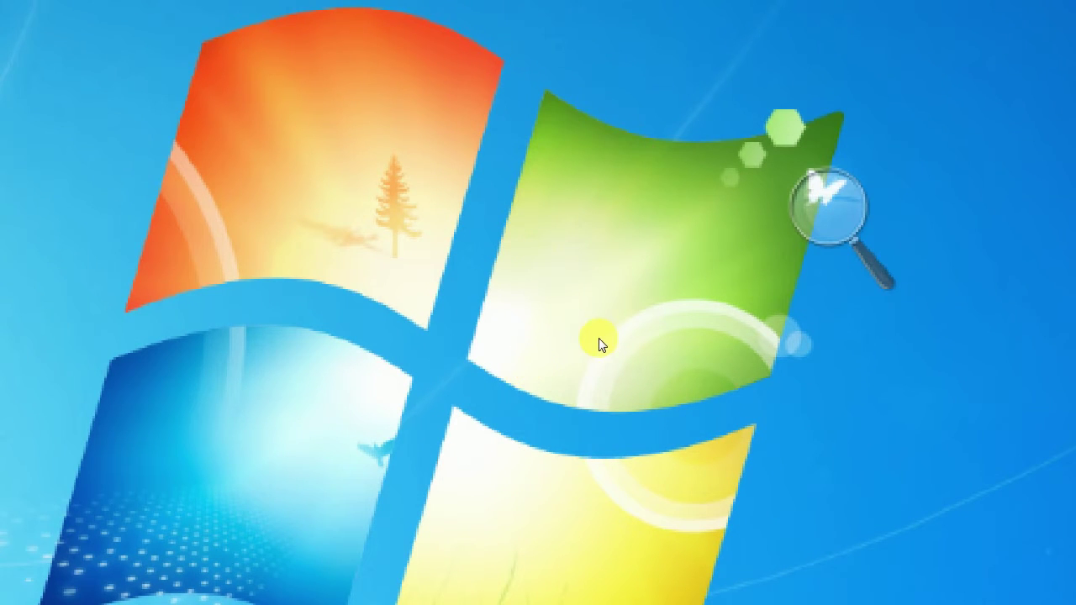
{"action": "left_click", "coordinate": [677, 255]}
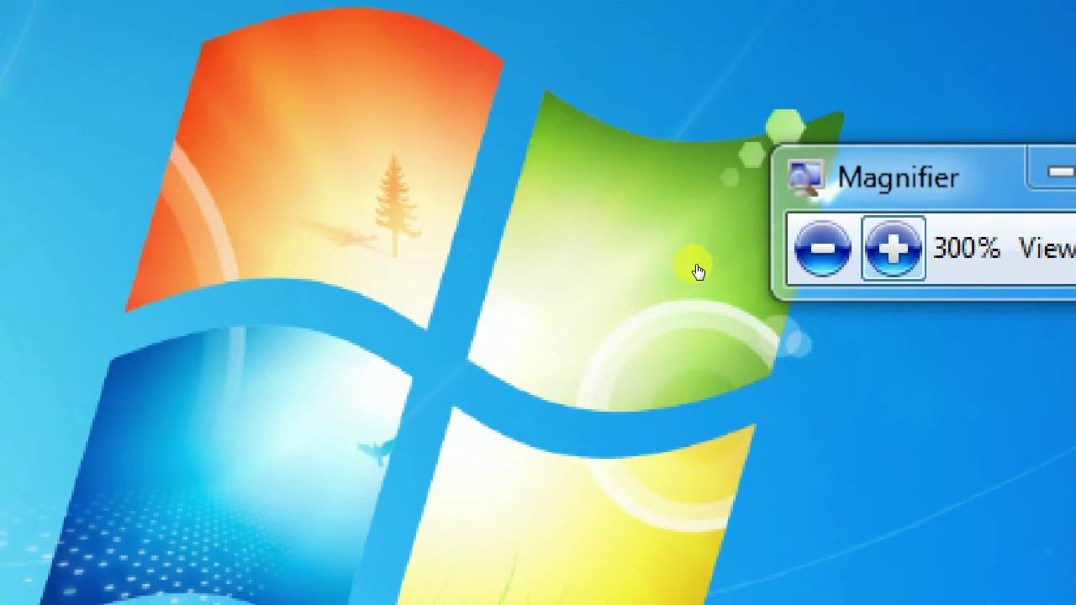
{"action": "key", "text": "super+plus"}
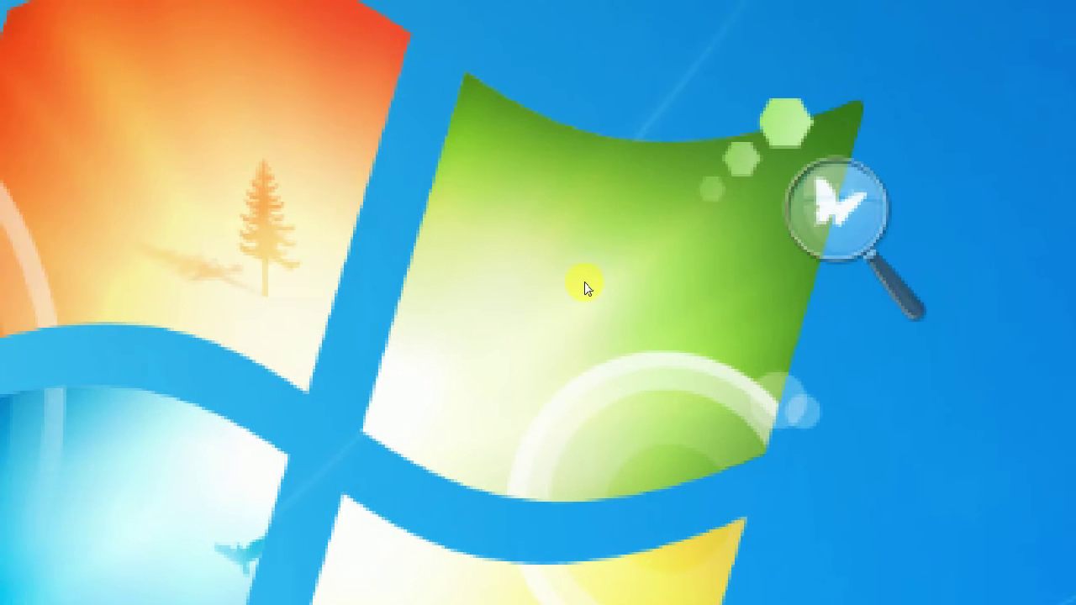
{"action": "left_click", "coordinate": [677, 243]}
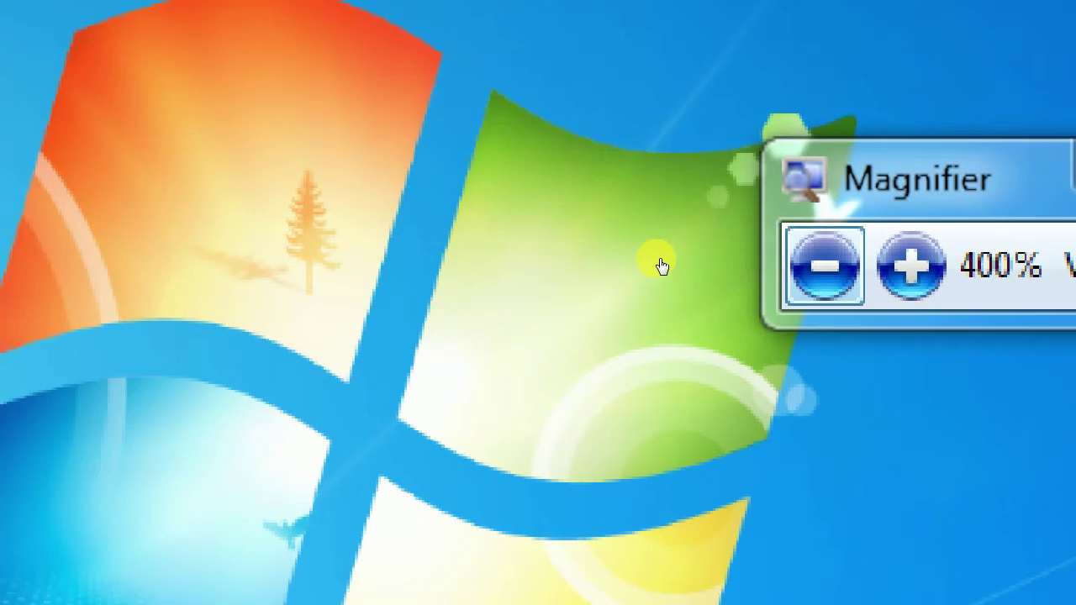
{"action": "key", "text": "super+minus"}
{"action": "key", "text": "super+minus"}
{"action": "key", "text": "super+minus"}
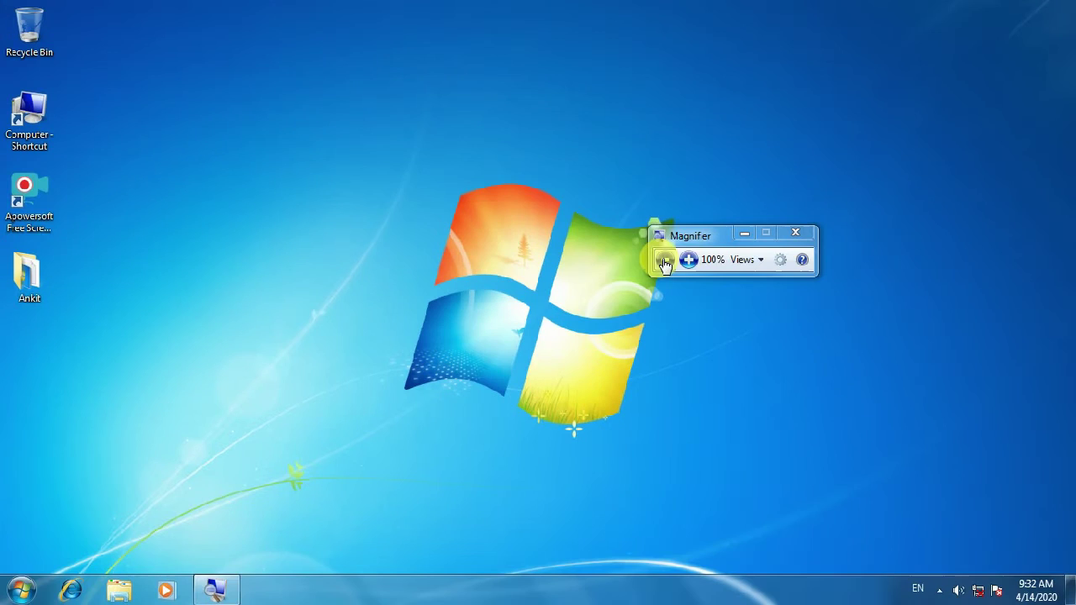
Switch Magnifier to the Lens view, zoom in on the desktop with it, and zoom back out to 100%.
{"action": "left_click_drag", "start_coordinate": [708, 247], "coordinate": [748, 249]}
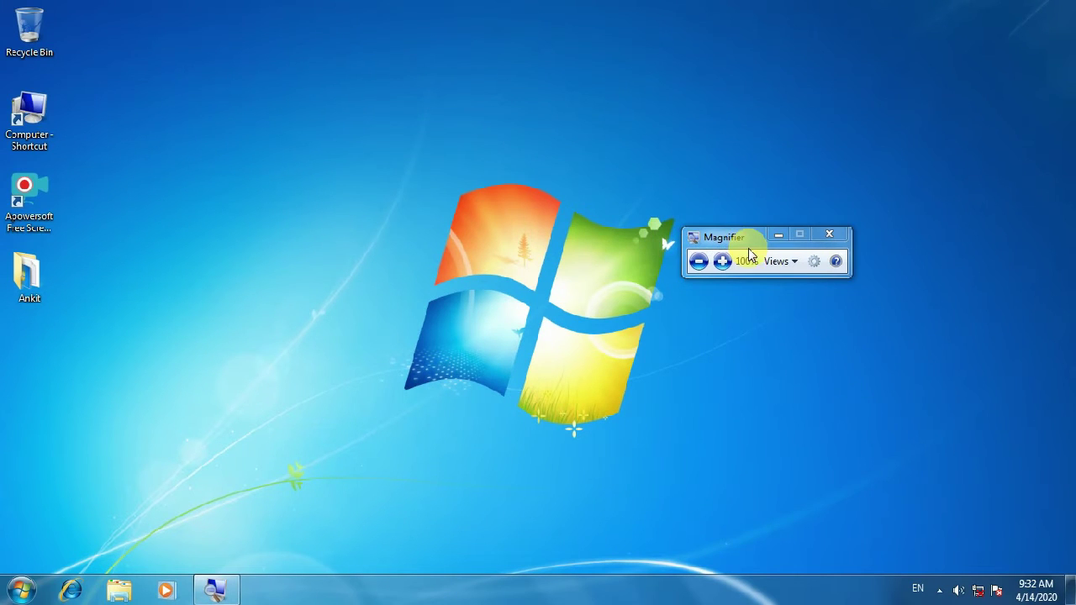
{"action": "left_click", "coordinate": [775, 262]}
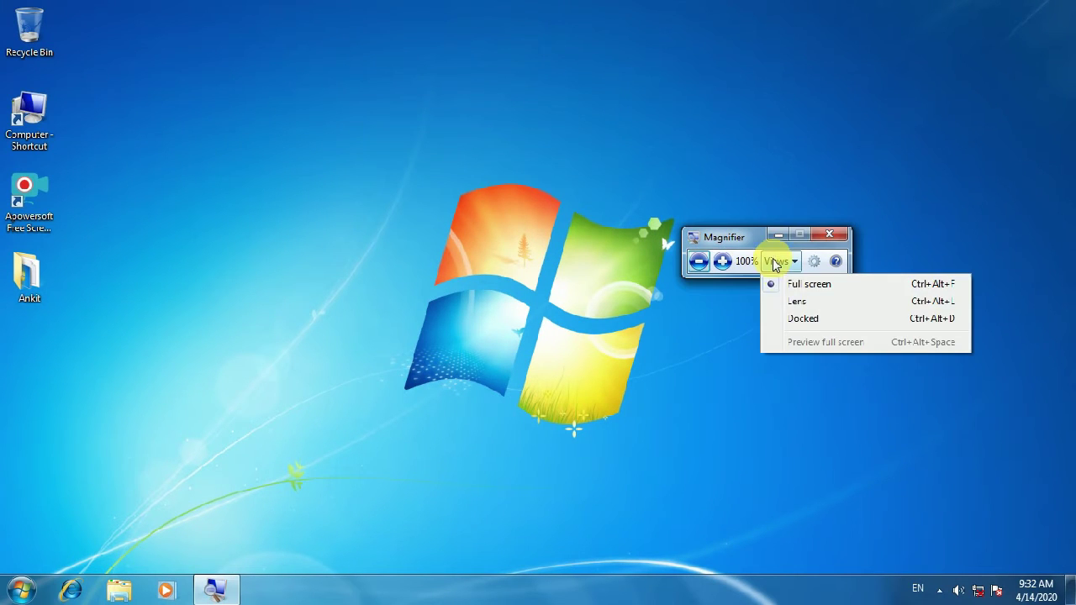
{"action": "left_click", "coordinate": [794, 303]}
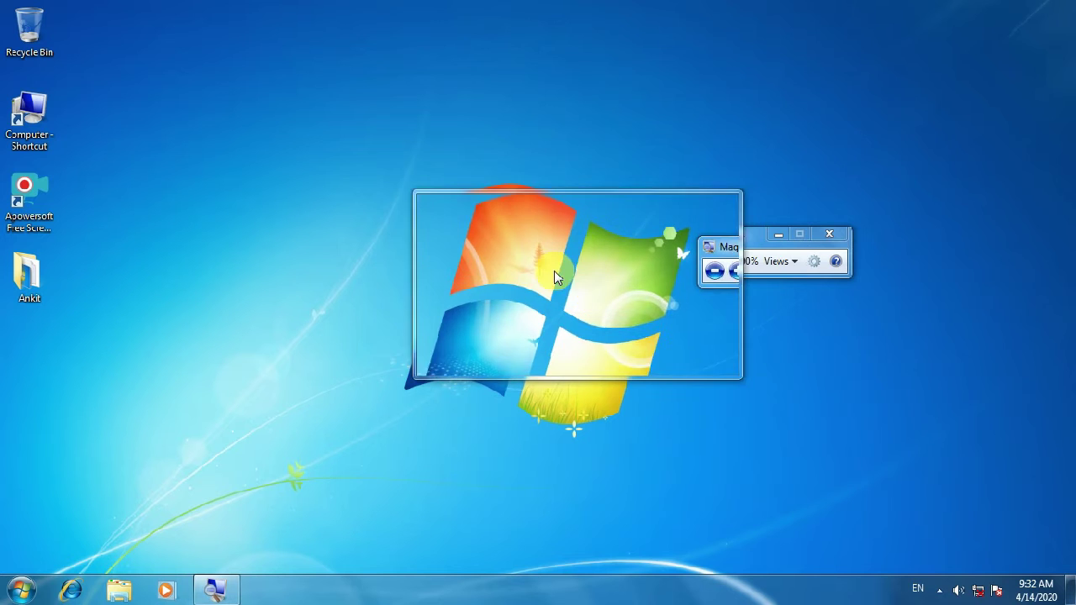
{"action": "left_click", "coordinate": [718, 262]}
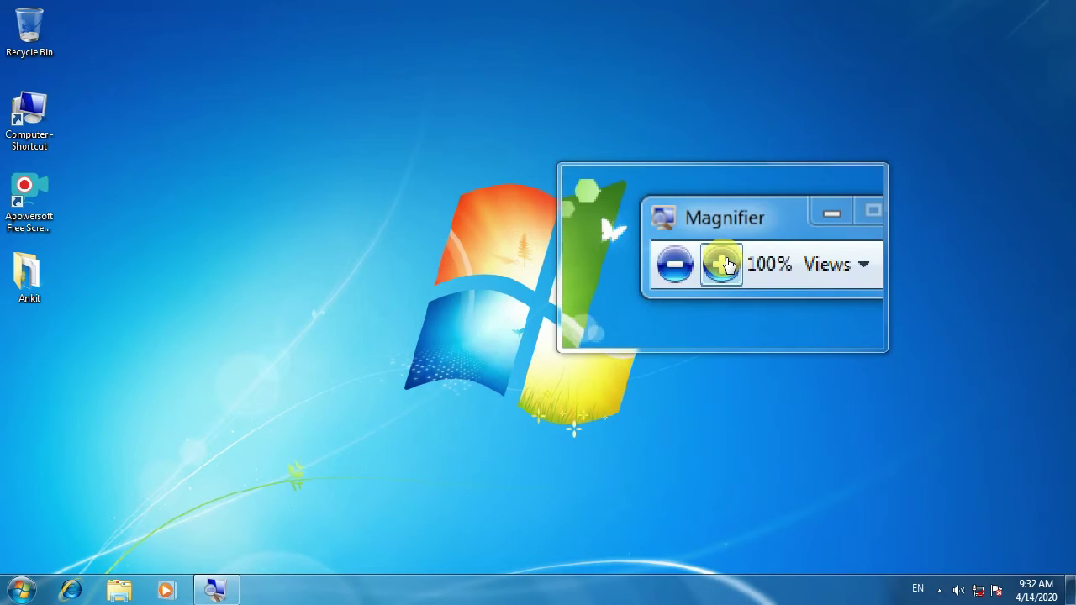
{"action": "left_click", "coordinate": [728, 266]}
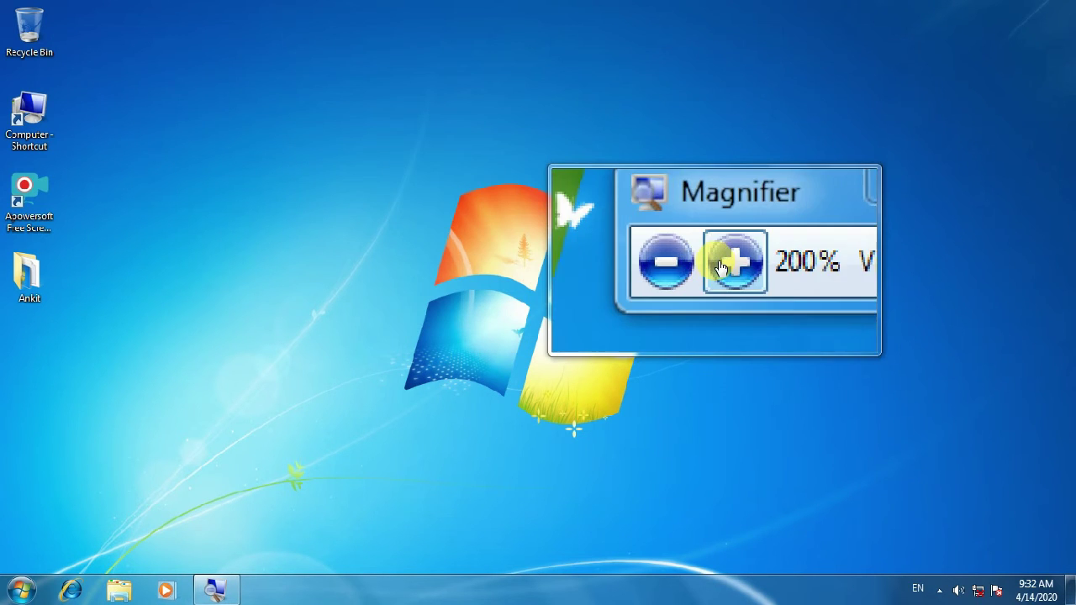
{"action": "left_click", "coordinate": [721, 263]}
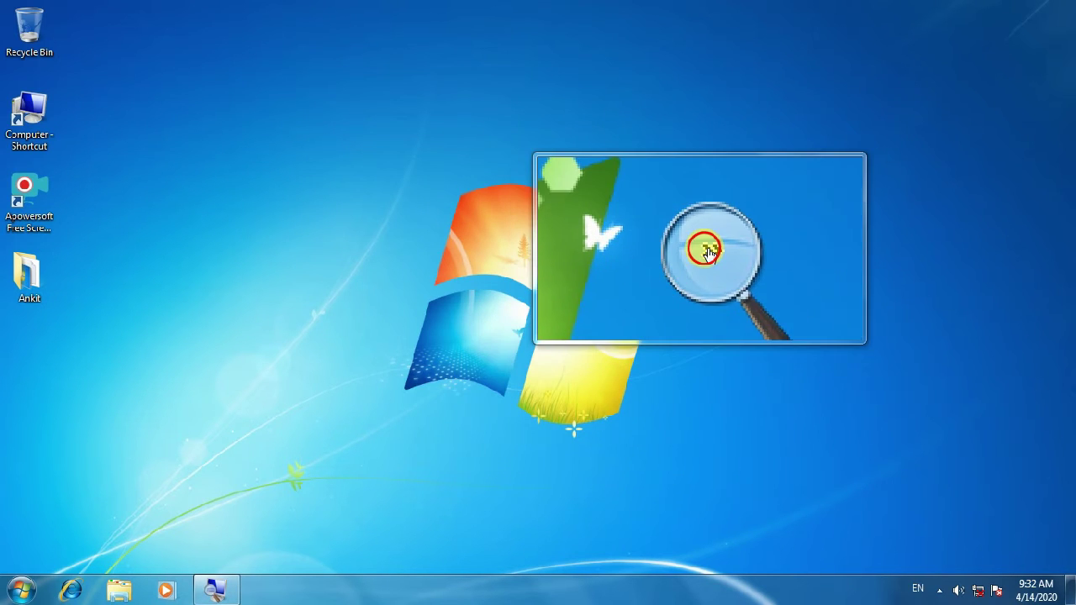
{"action": "left_click", "coordinate": [708, 252]}
{"action": "left_click", "coordinate": [698, 261]}
{"action": "left_click", "coordinate": [697, 261]}
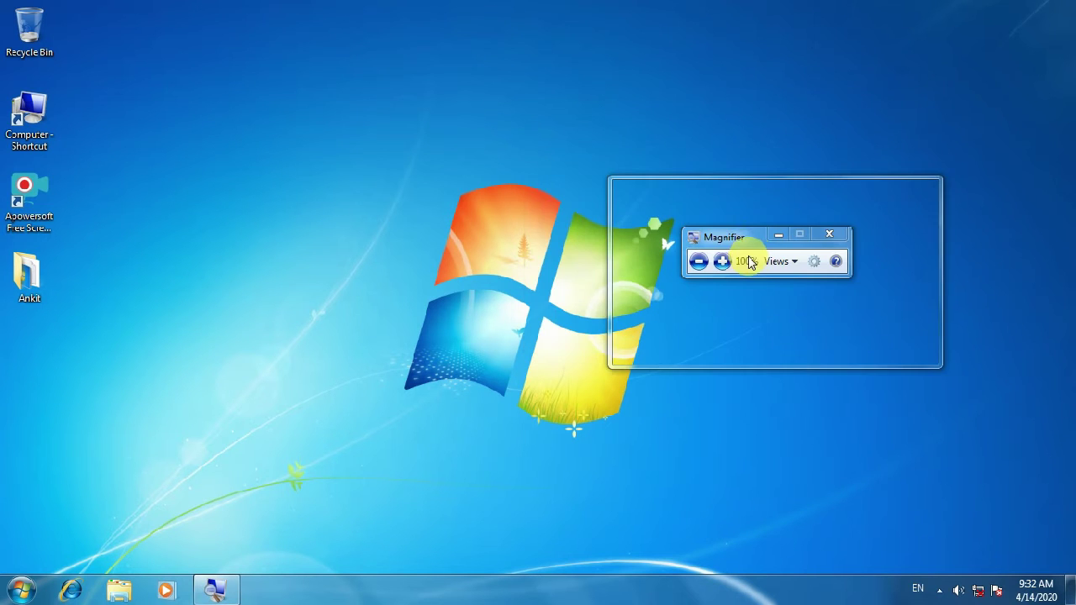
Switch Magnifier to the Docked view, zoom it in to 200%, and return it to 100%.
{"action": "left_click", "coordinate": [776, 261]}
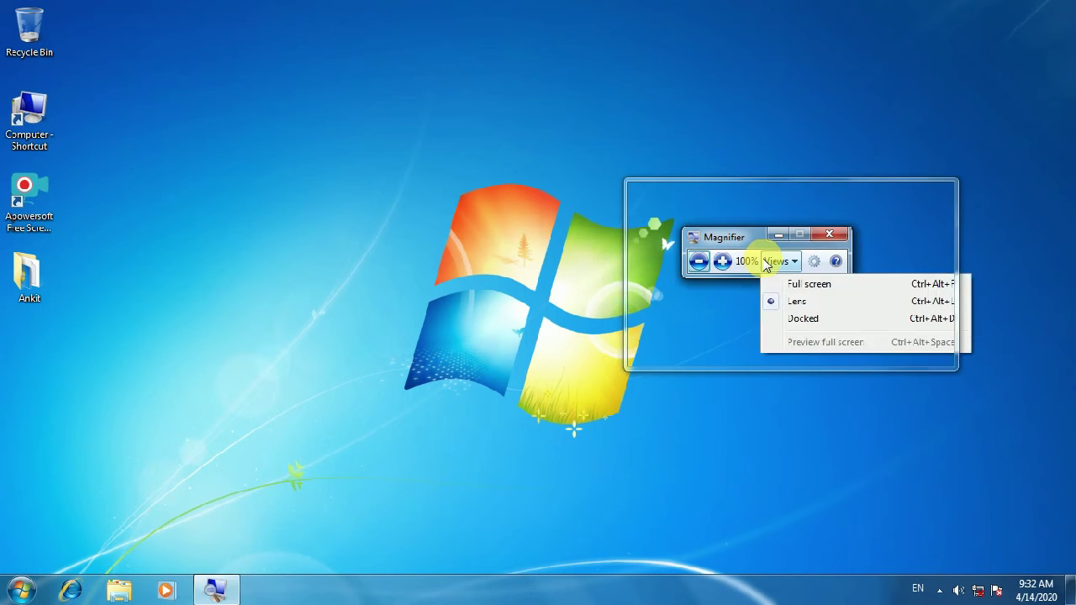
{"action": "left_click", "coordinate": [783, 320]}
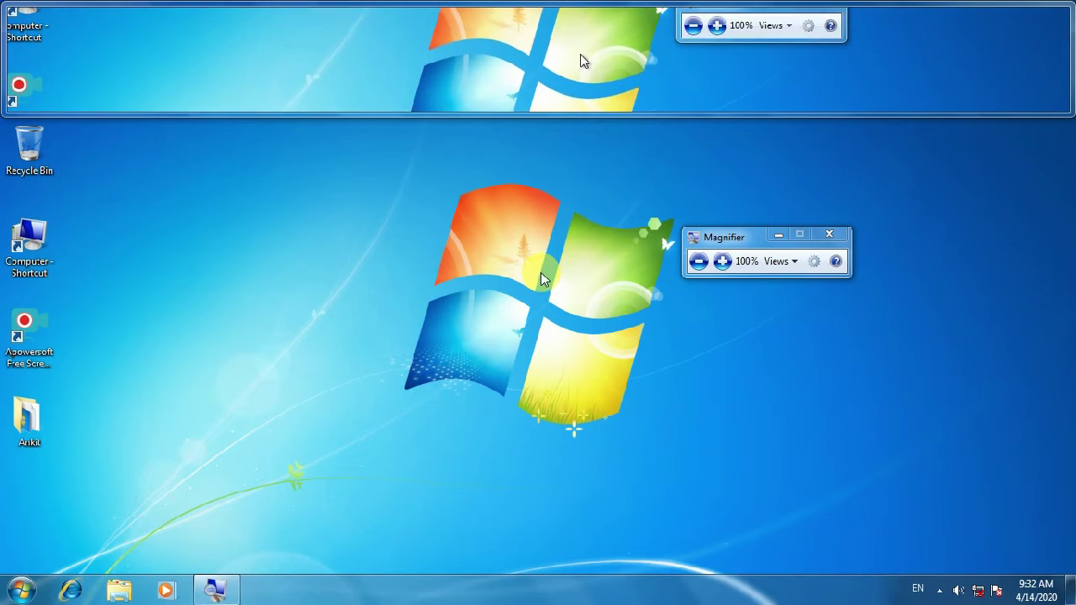
{"action": "left_click", "coordinate": [722, 261]}
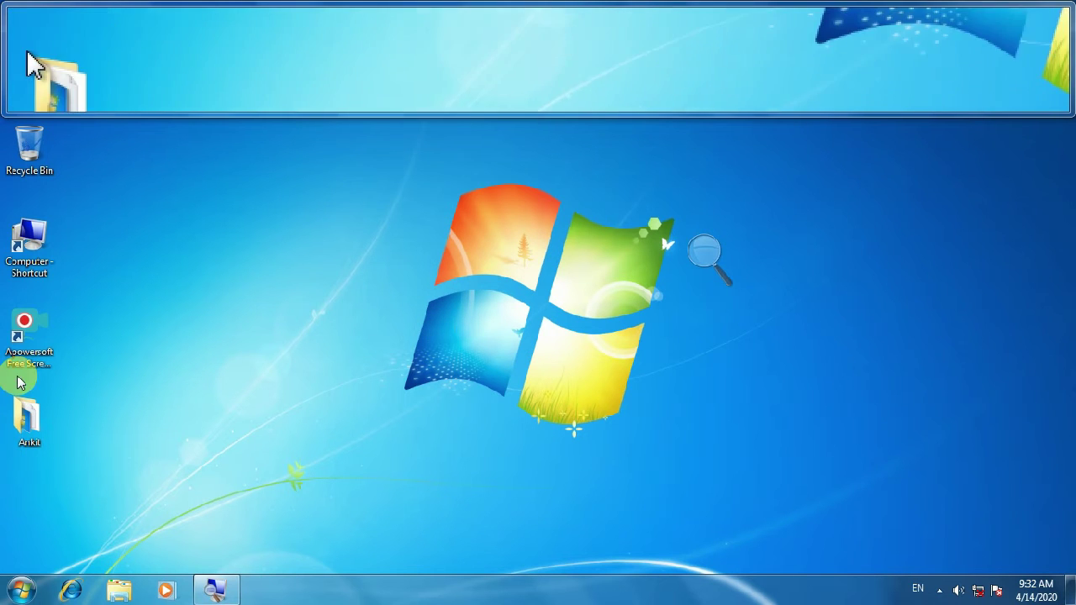
{"action": "left_click", "coordinate": [713, 253]}
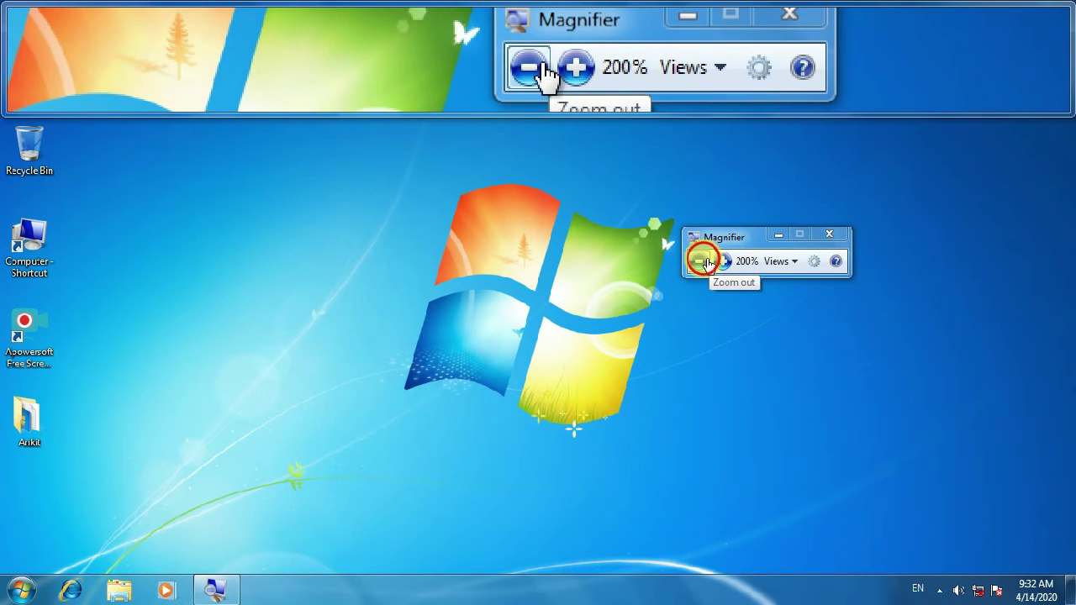
{"action": "left_click", "coordinate": [698, 262]}
Set Magnifier back to the Full screen view and test a 200% zoom before returning to 100%.
{"action": "left_click", "coordinate": [777, 262]}
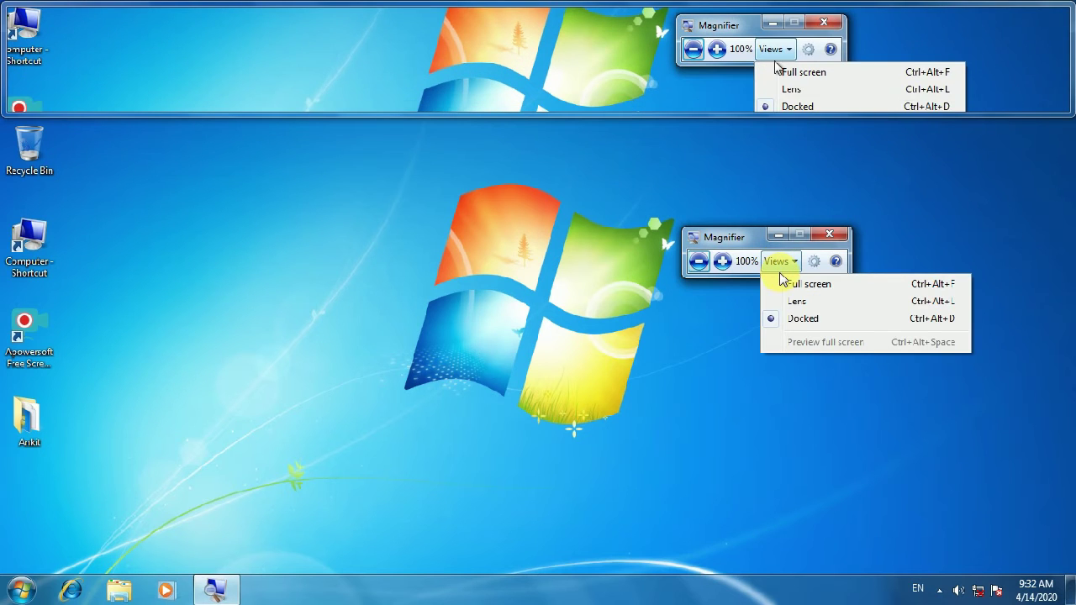
{"action": "left_click", "coordinate": [790, 286]}
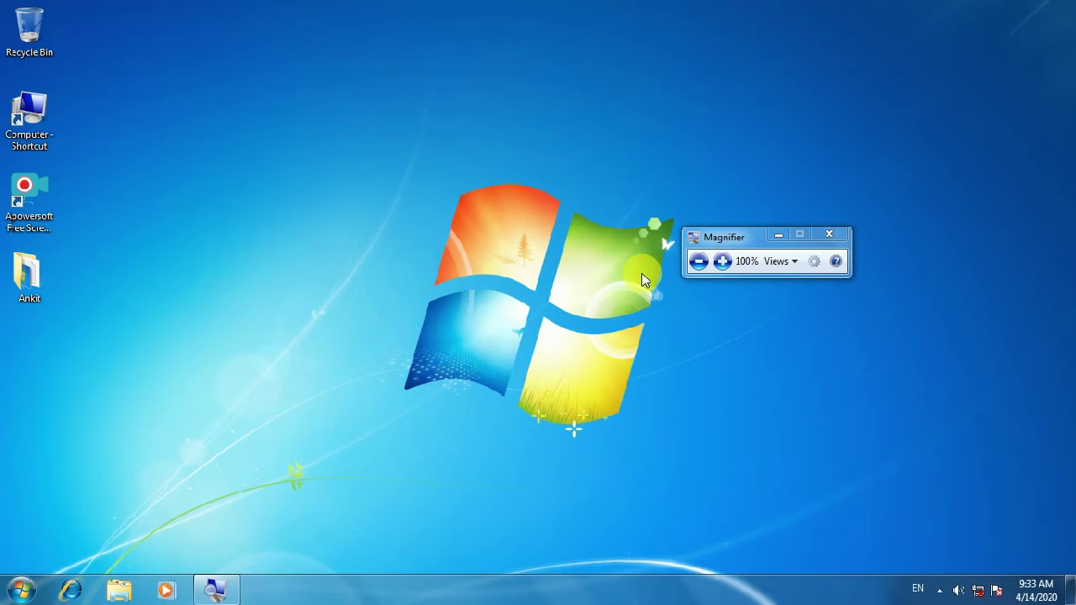
{"action": "left_click", "coordinate": [721, 263]}
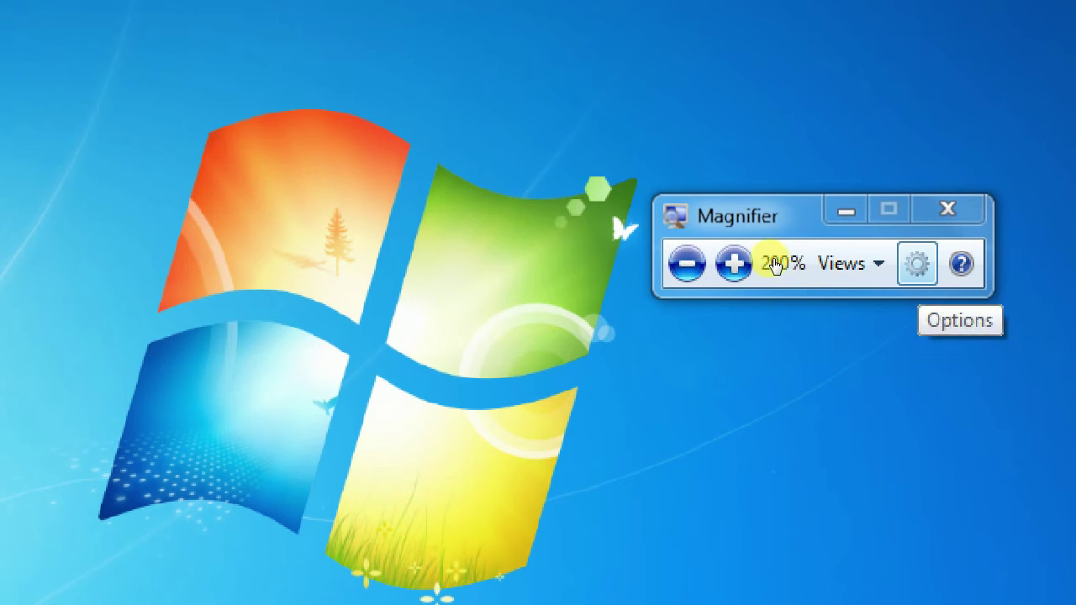
{"action": "left_click", "coordinate": [687, 263]}
In Magnifier's options, turn color inversion on and off again, then accept the settings.
{"action": "left_click", "coordinate": [812, 263]}
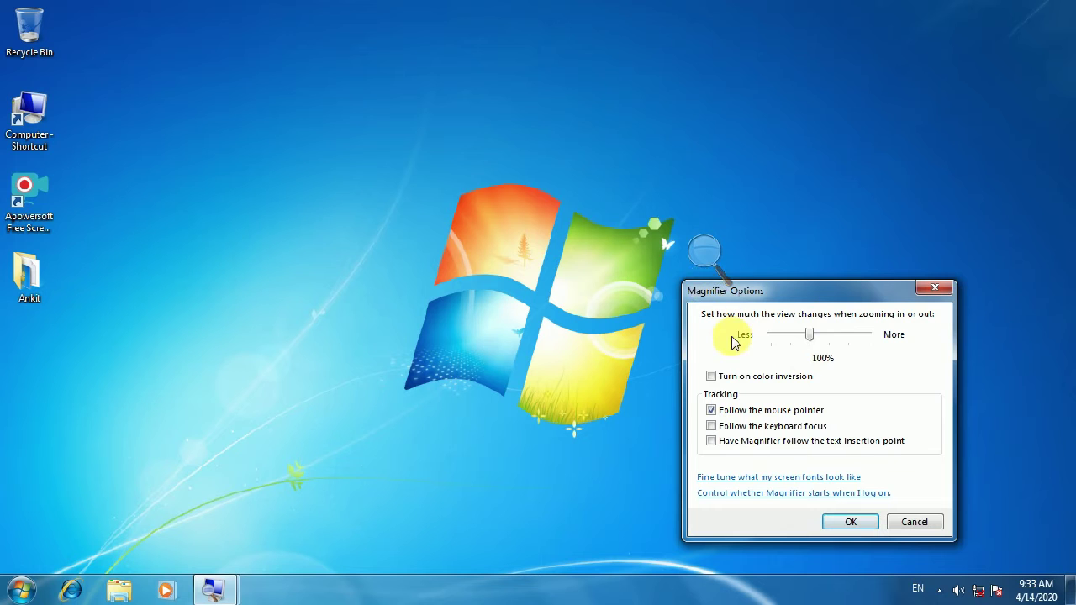
{"action": "left_click", "coordinate": [711, 376]}
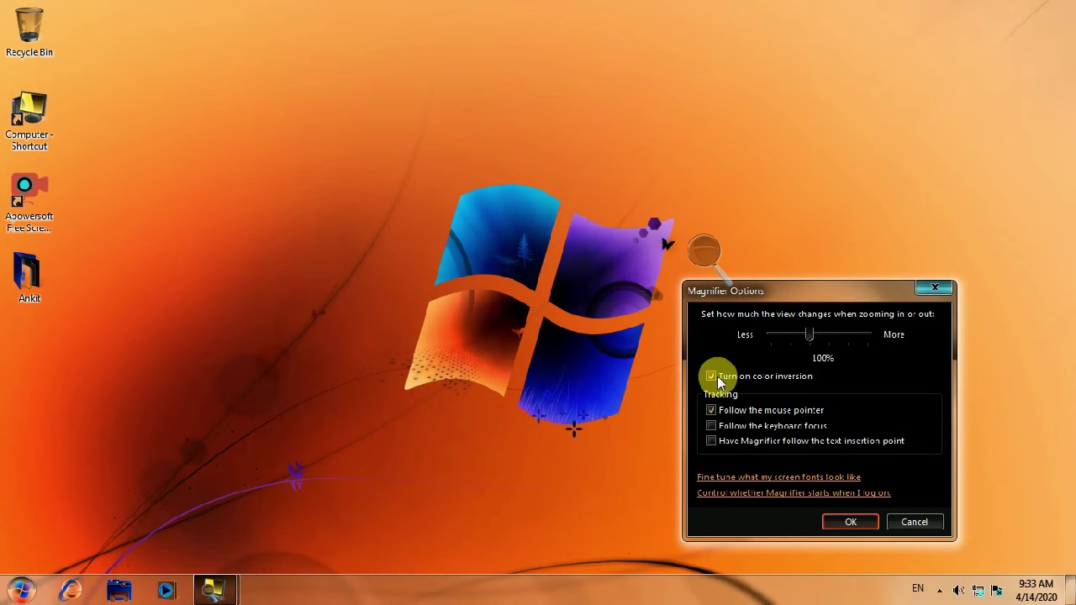
{"action": "left_click", "coordinate": [712, 376]}
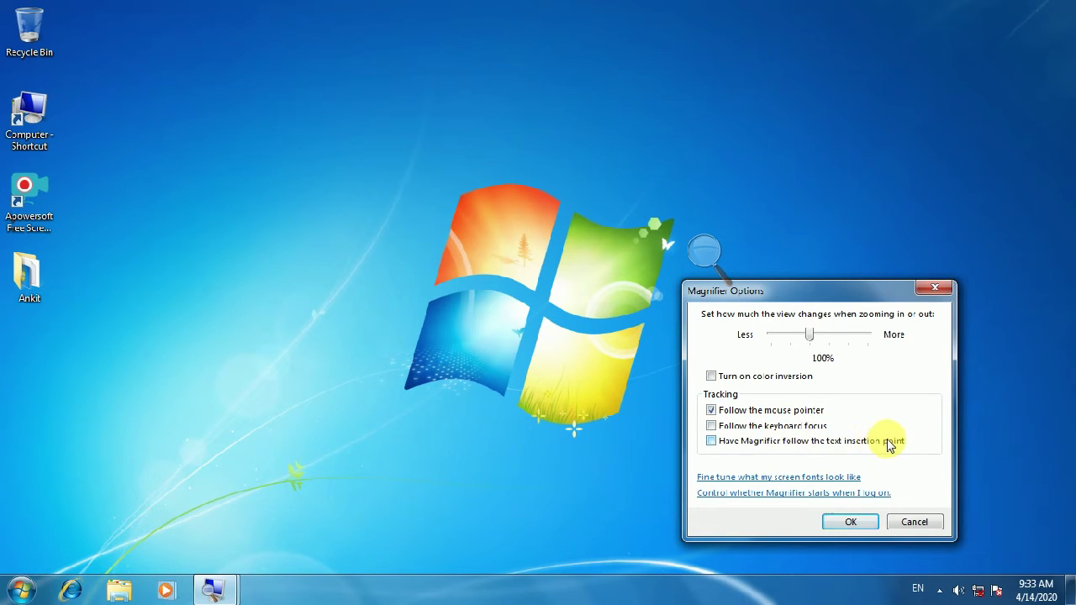
{"action": "left_click", "coordinate": [851, 522]}
Open the Magnifier help topic and move the Magnifier toolbar off the help window.
{"action": "left_click", "coordinate": [705, 248]}
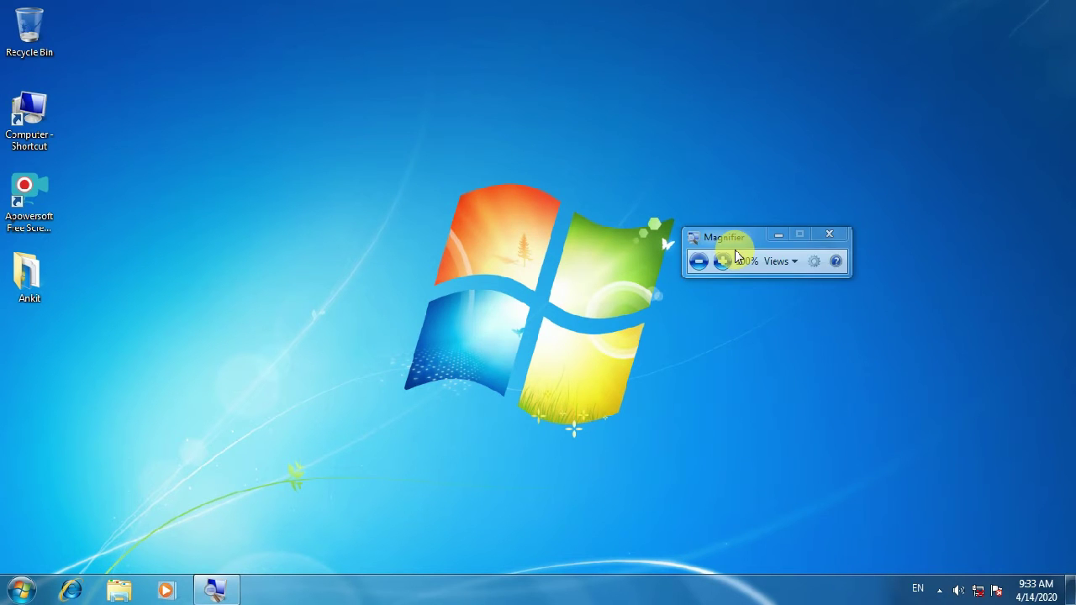
{"action": "left_click", "coordinate": [834, 265]}
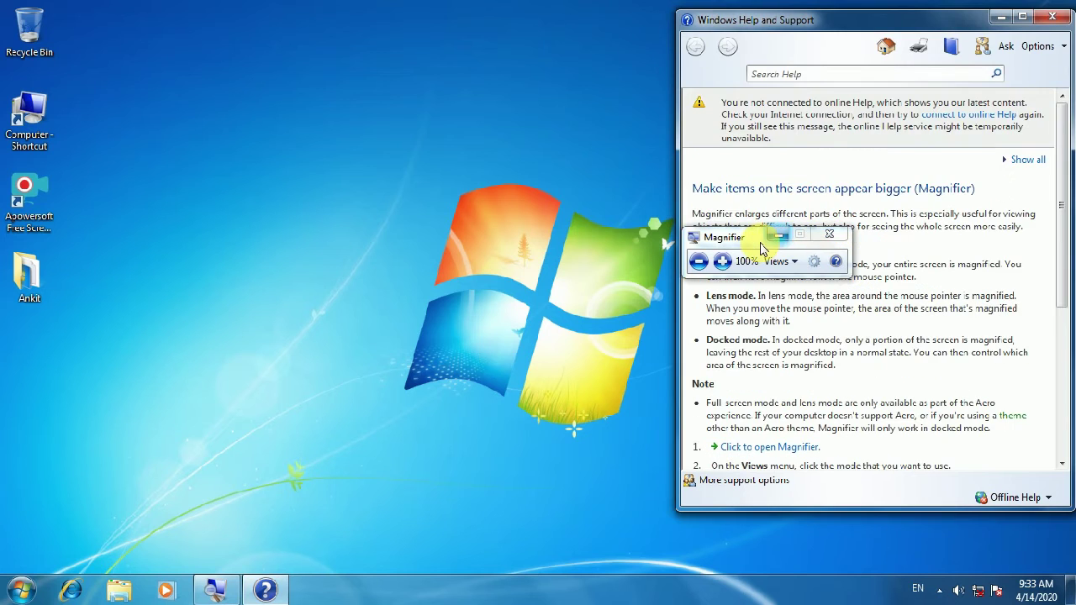
{"action": "left_click_drag", "start_coordinate": [743, 244], "coordinate": [333, 215]}
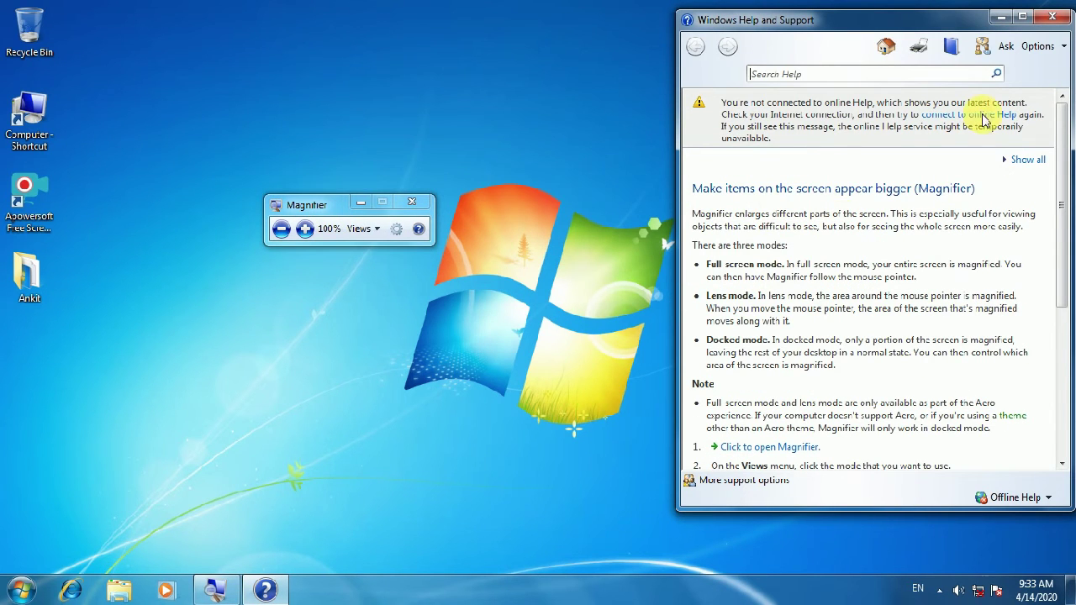
Close the Windows Help and Support window and exit Magnifier.
{"action": "left_click", "coordinate": [1053, 20]}
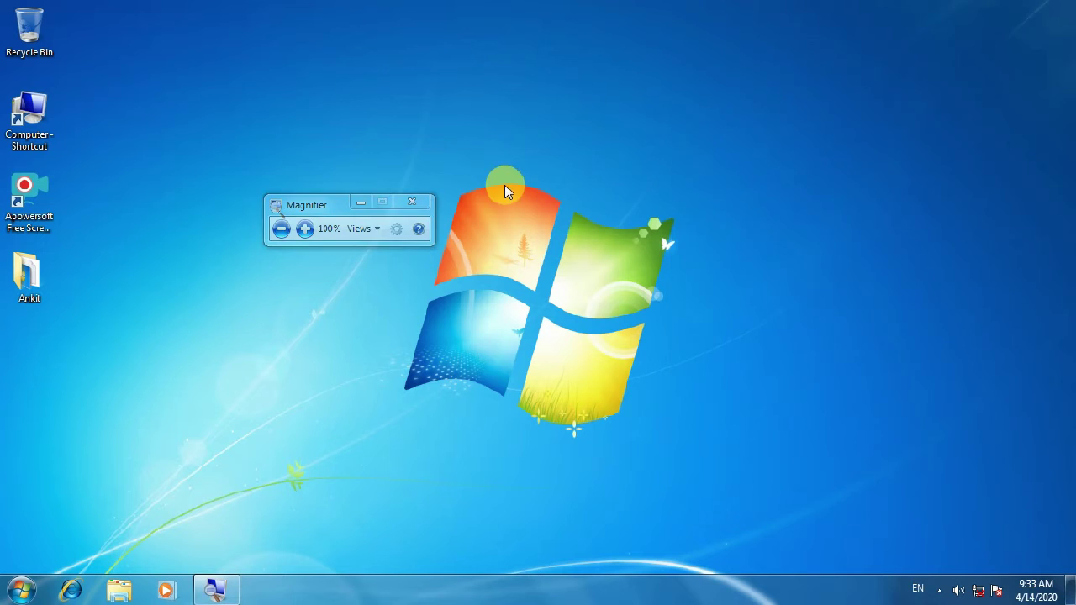
{"action": "left_click", "coordinate": [305, 219]}
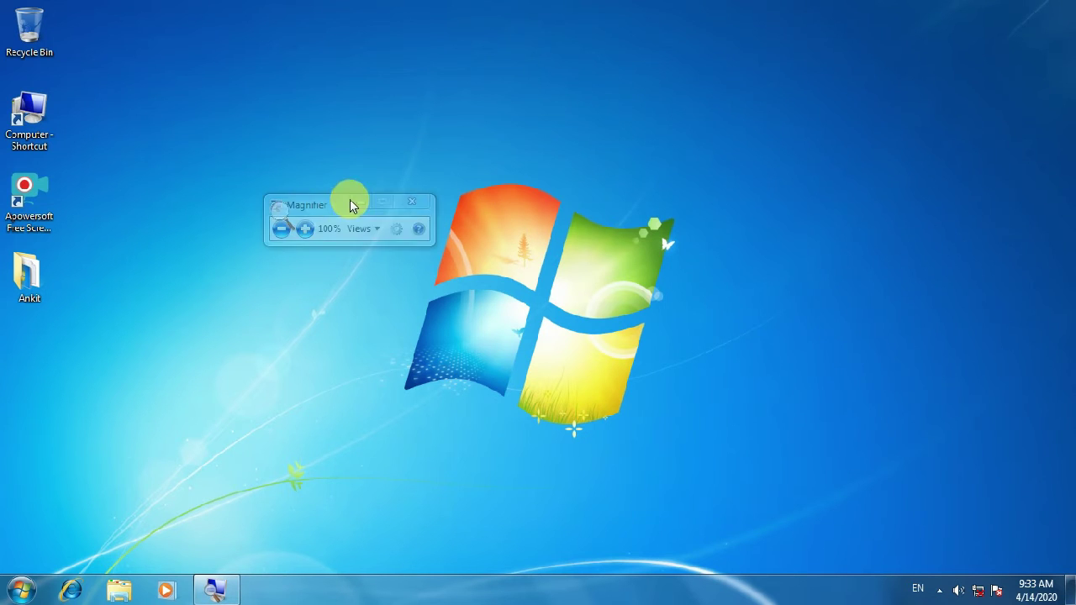
{"action": "left_click", "coordinate": [418, 204]}
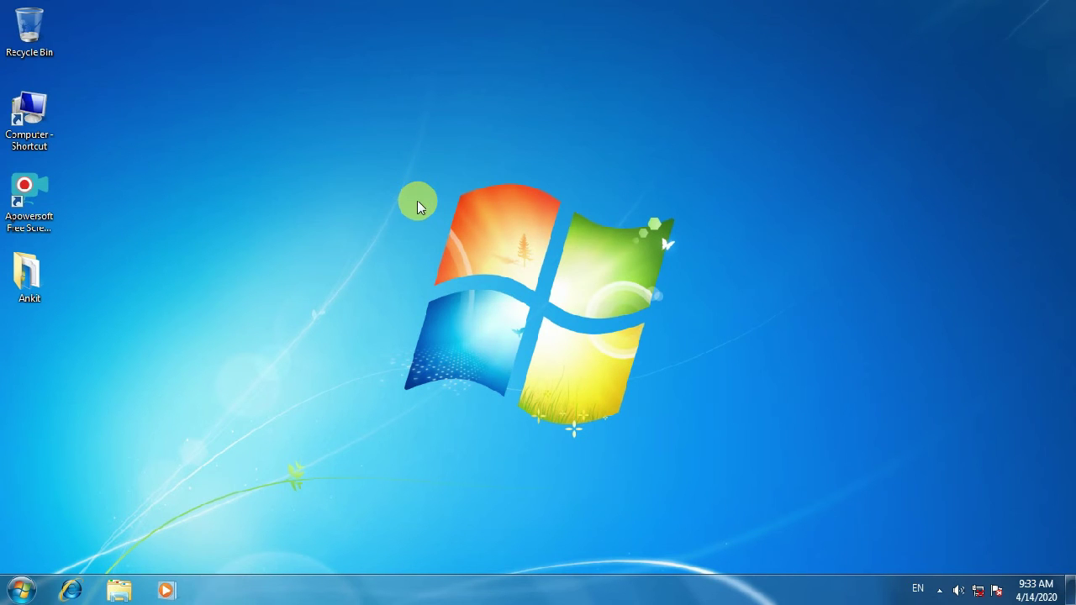
{"action": "left_click", "coordinate": [21, 599]}
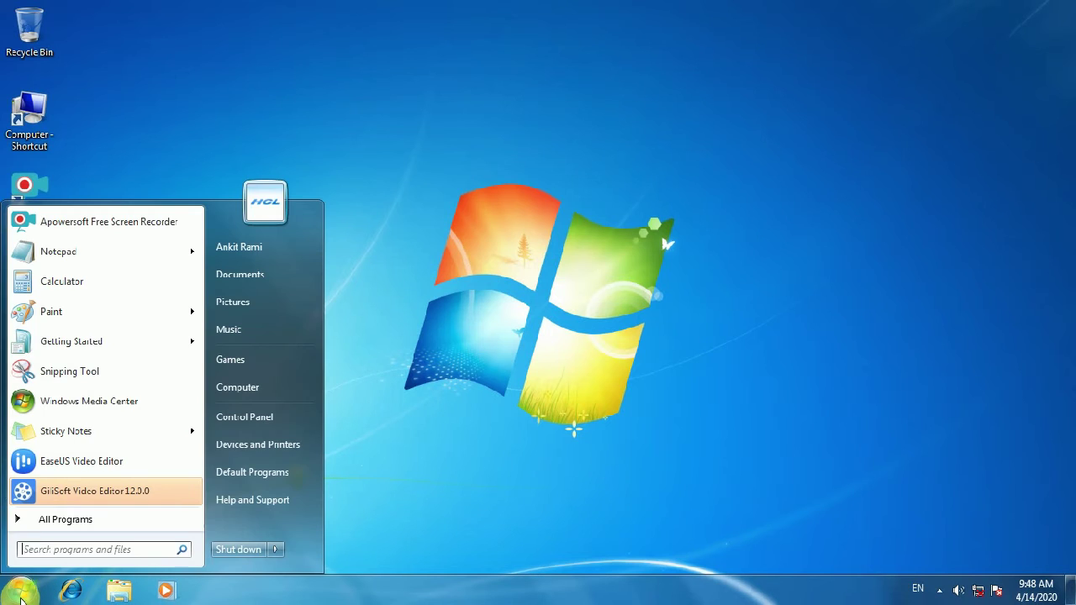
{"action": "left_click", "coordinate": [32, 527]}
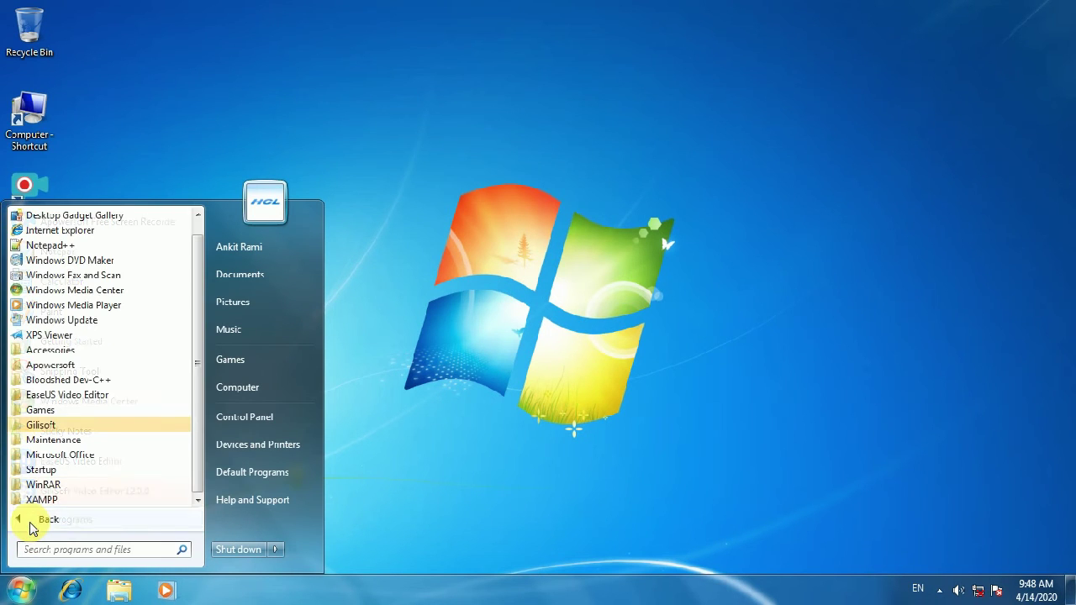
{"action": "right_click", "coordinate": [55, 363]}
{"action": "right_click", "coordinate": [71, 350]}
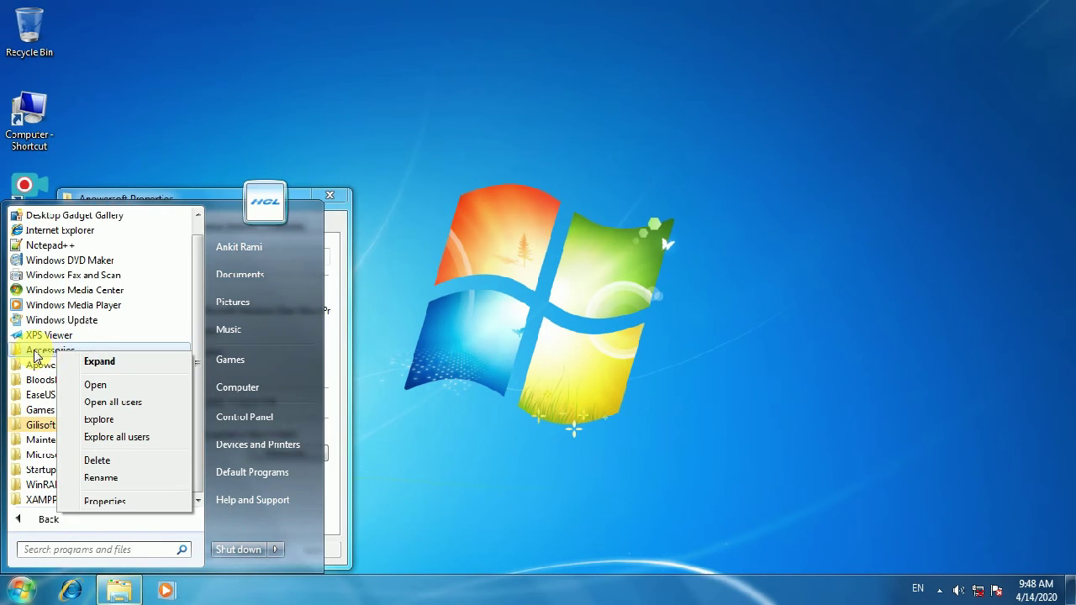
{"action": "left_click", "coordinate": [101, 360]}
{"action": "left_click", "coordinate": [330, 201]}
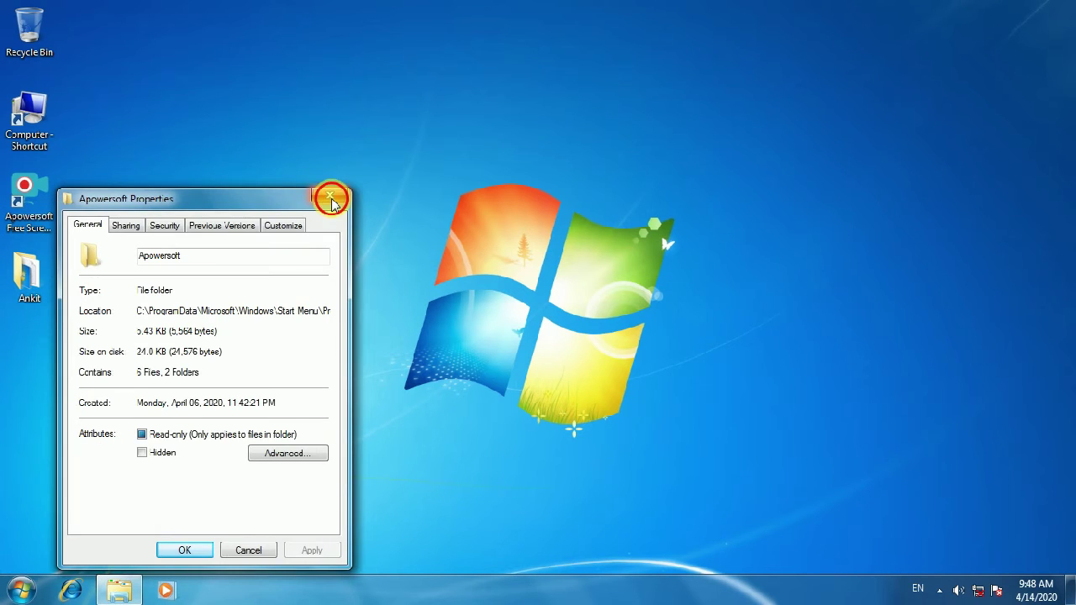
Close the Apowersoft Properties window and launch On-Screen Keyboard from the Ease of Access accessories.
{"action": "left_click", "coordinate": [331, 202]}
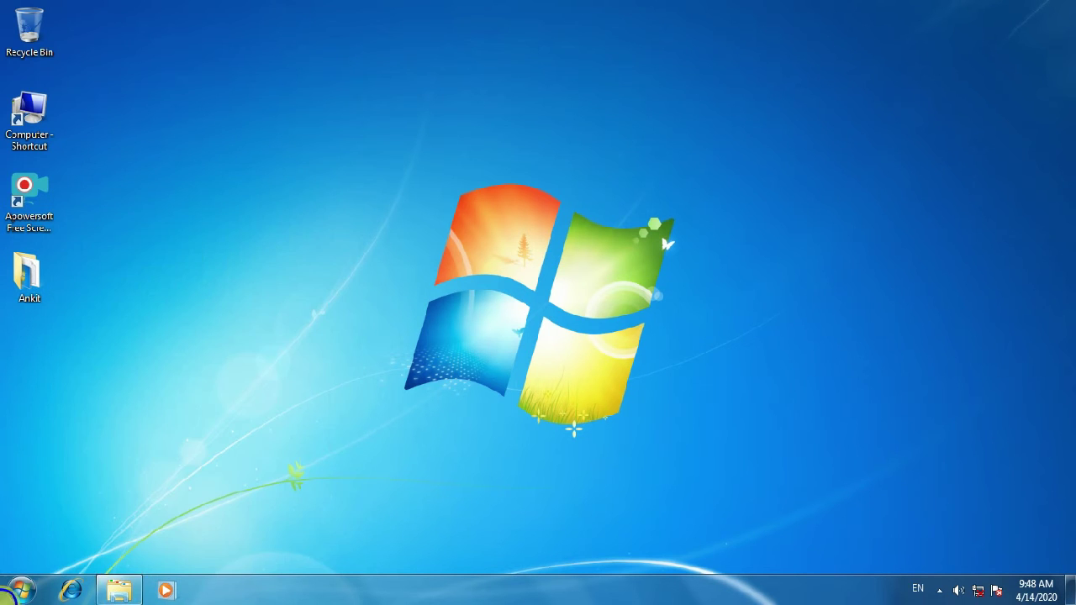
{"action": "left_click", "coordinate": [13, 595]}
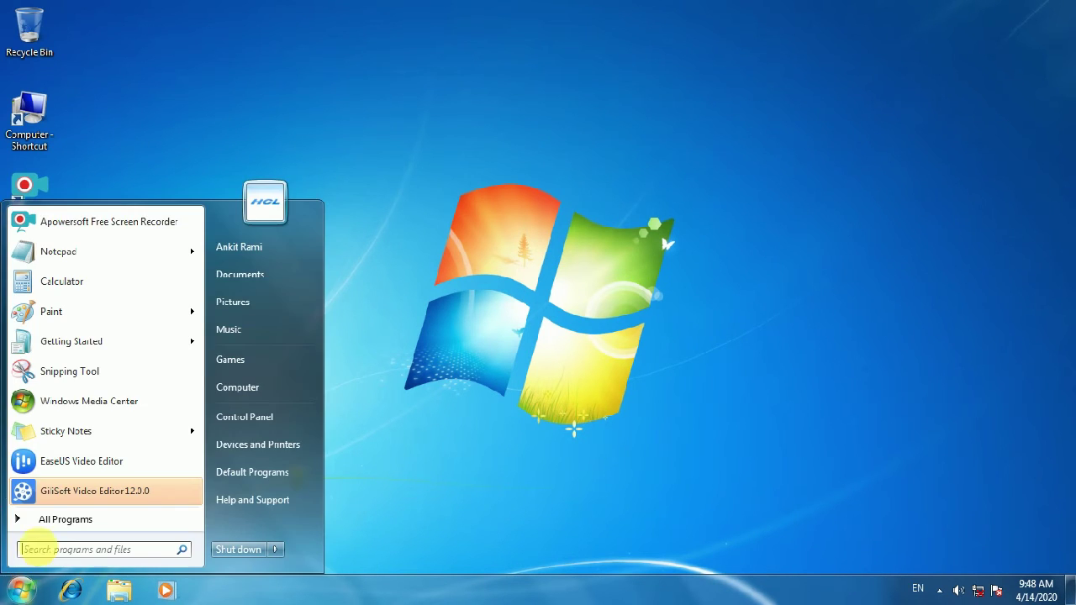
{"action": "left_click", "coordinate": [50, 519]}
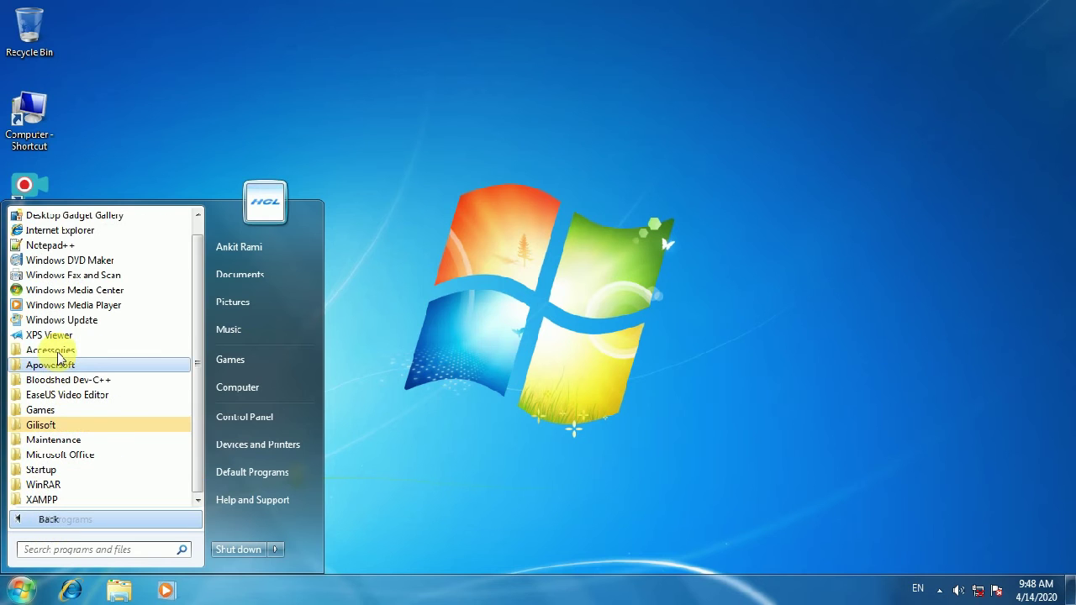
{"action": "left_click", "coordinate": [59, 353]}
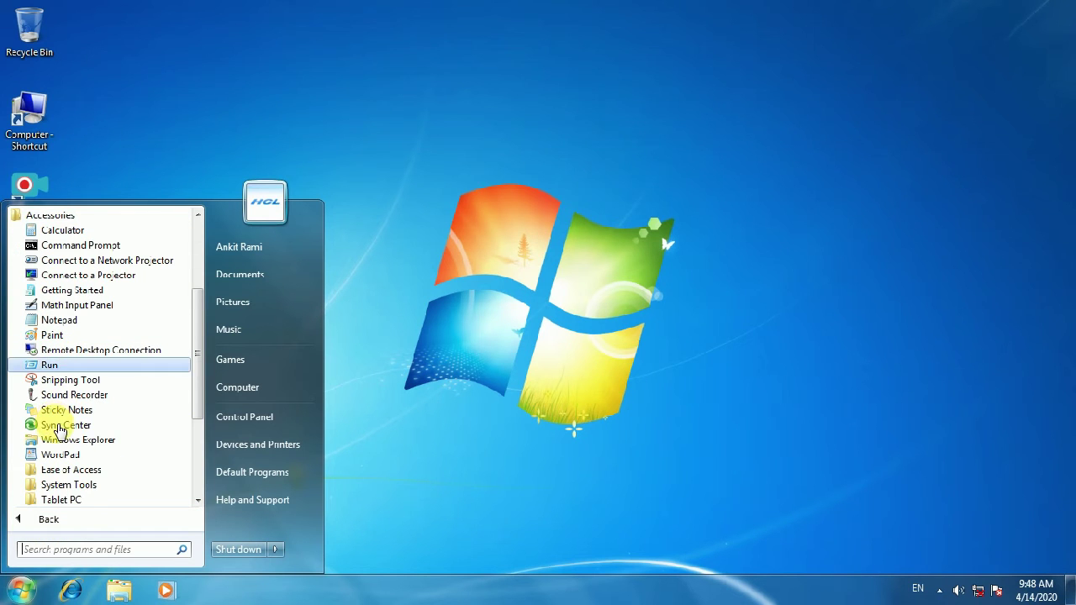
{"action": "key", "text": "shift+F10"}
{"action": "left_click", "coordinate": [40, 471]}
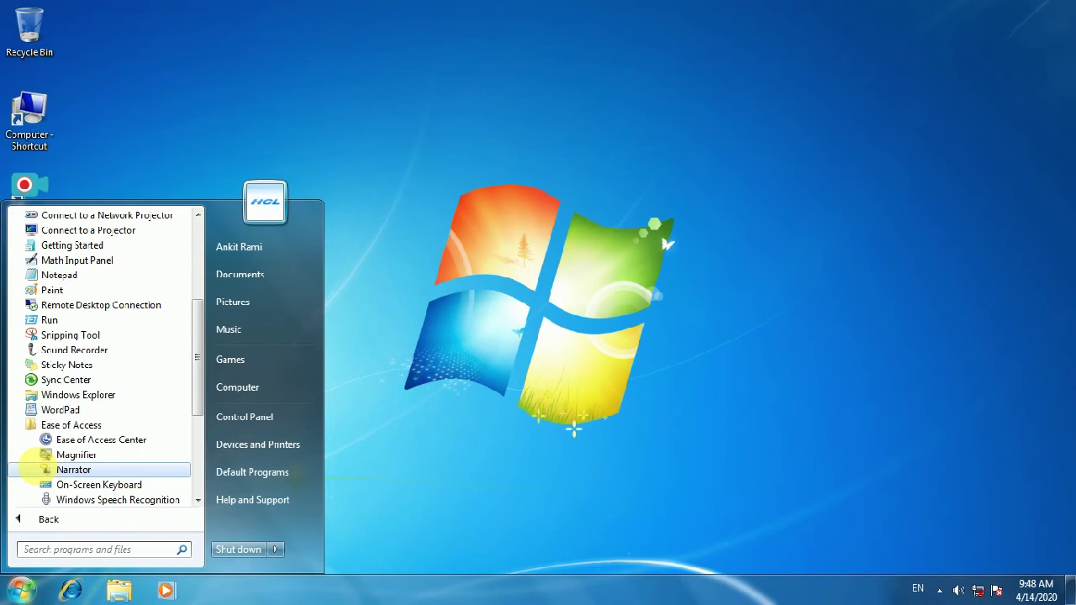
{"action": "scroll", "coordinate": [99, 493], "scroll_direction": "down", "scroll_amount": 1}
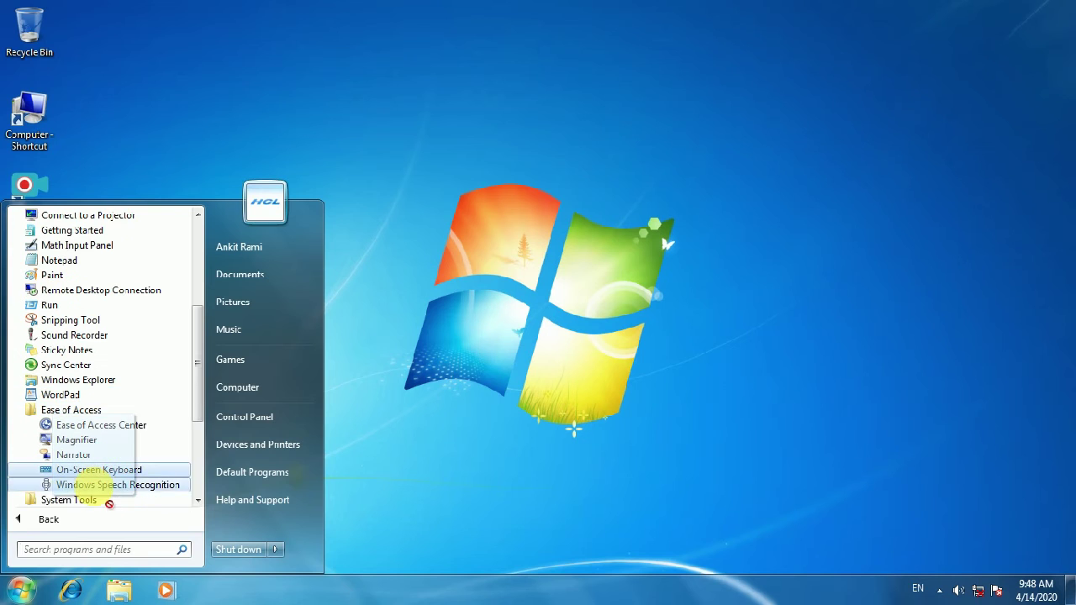
{"action": "left_click", "coordinate": [85, 461]}
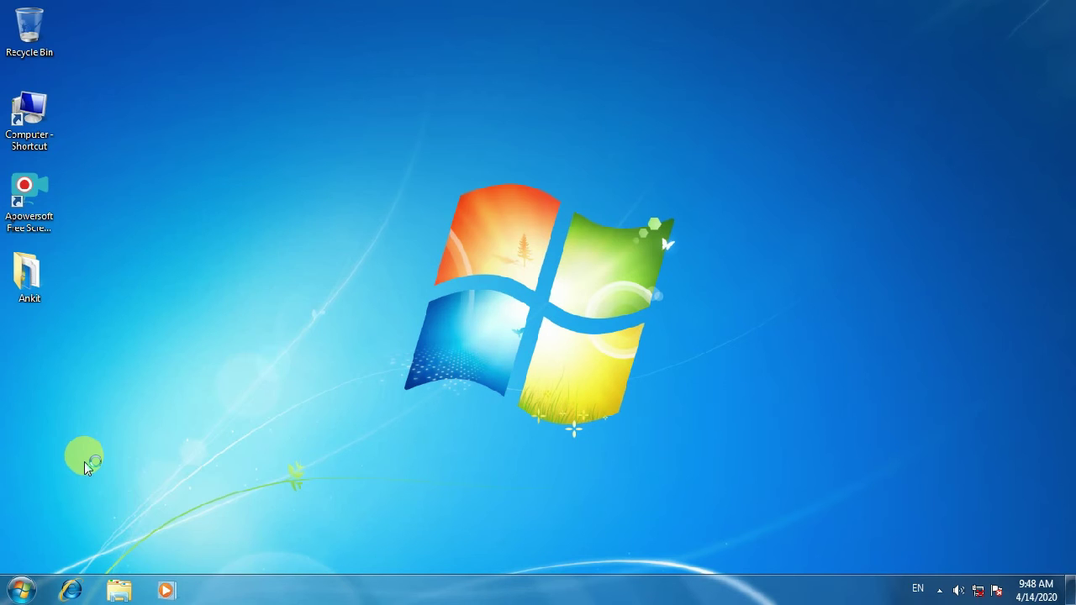
Refresh the desktop and move the On-Screen Keyboard slightly up from the taskbar.
{"action": "left_click_drag", "start_coordinate": [87, 467], "coordinate": [437, 233]}
{"action": "right_click", "coordinate": [438, 233]}
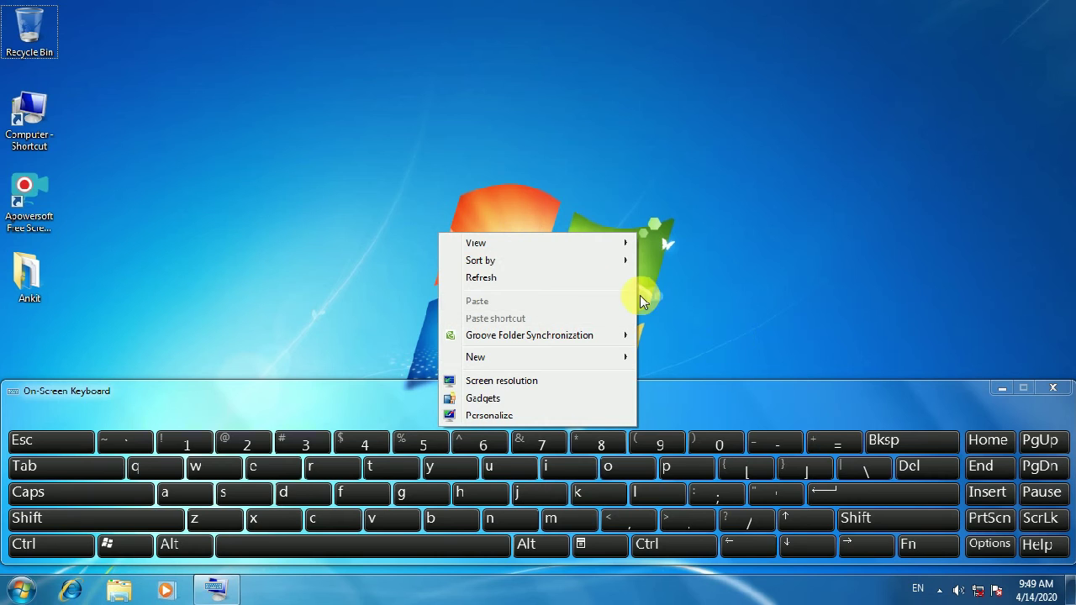
{"action": "left_click", "coordinate": [583, 277]}
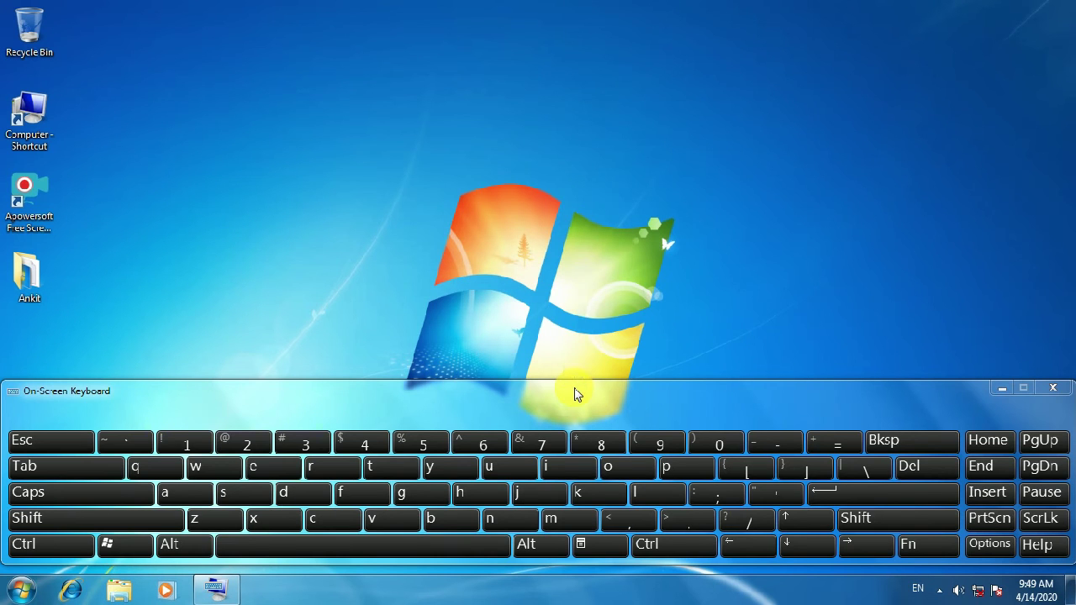
{"action": "left_click_drag", "start_coordinate": [553, 397], "coordinate": [588, 390]}
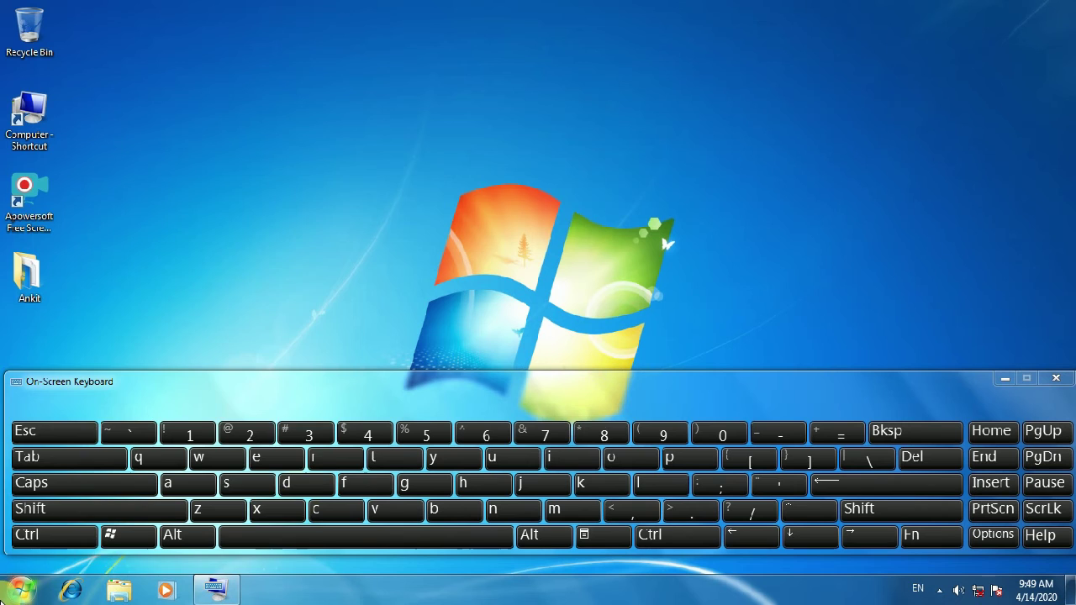
Open Notepad, maximize its window and enter "anki" with the On-Screen Keyboard.
{"action": "left_click", "coordinate": [20, 590]}
{"action": "left_click", "coordinate": [72, 262]}
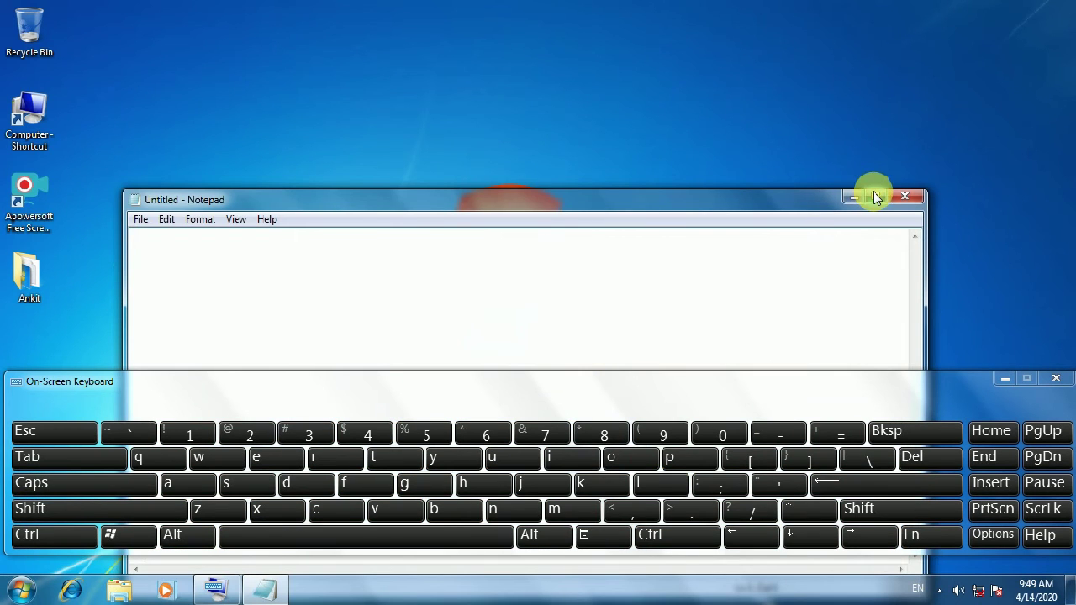
{"action": "left_click", "coordinate": [875, 197]}
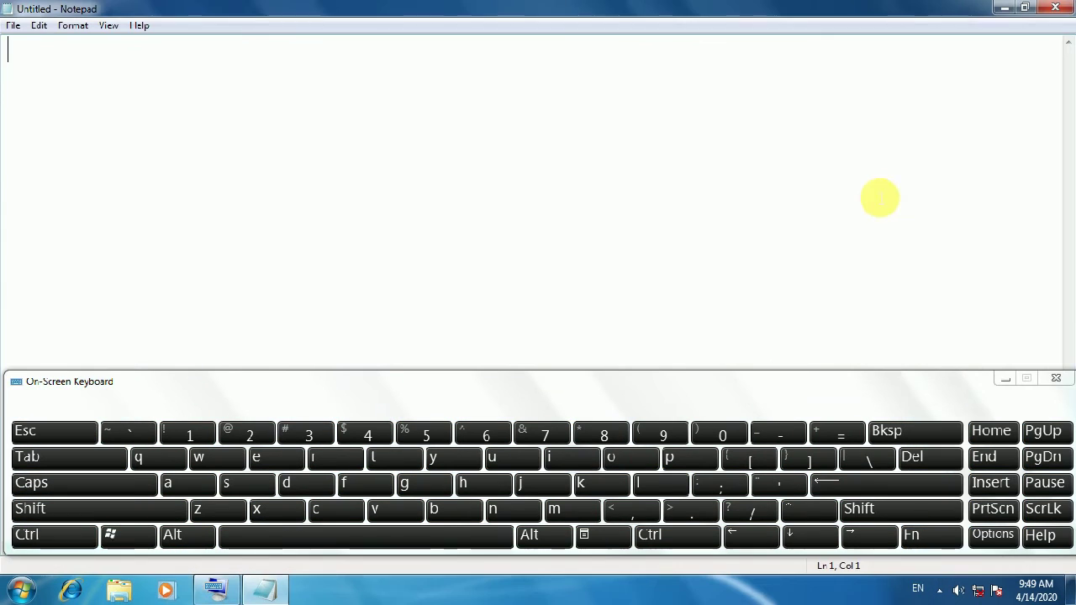
{"action": "left_click", "coordinate": [203, 482]}
{"action": "left_click", "coordinate": [511, 510]}
{"action": "left_click", "coordinate": [592, 488]}
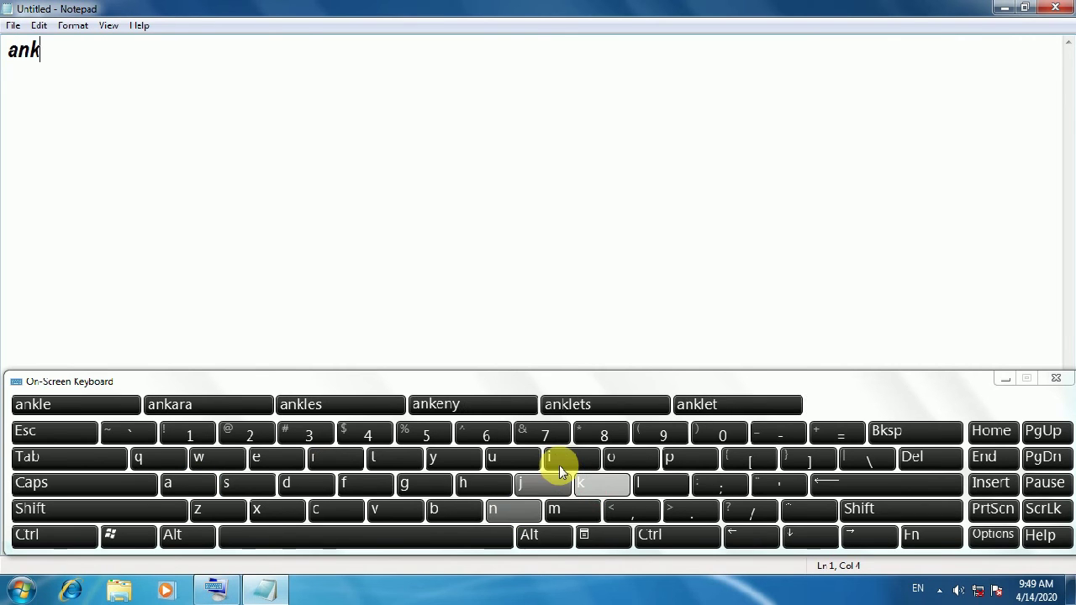
{"action": "left_click", "coordinate": [561, 464]}
Turn on the On-Screen Keyboard's Caps lock, enter "ANKI" in capitals and erase the text back to "ank".
{"action": "left_click", "coordinate": [71, 482]}
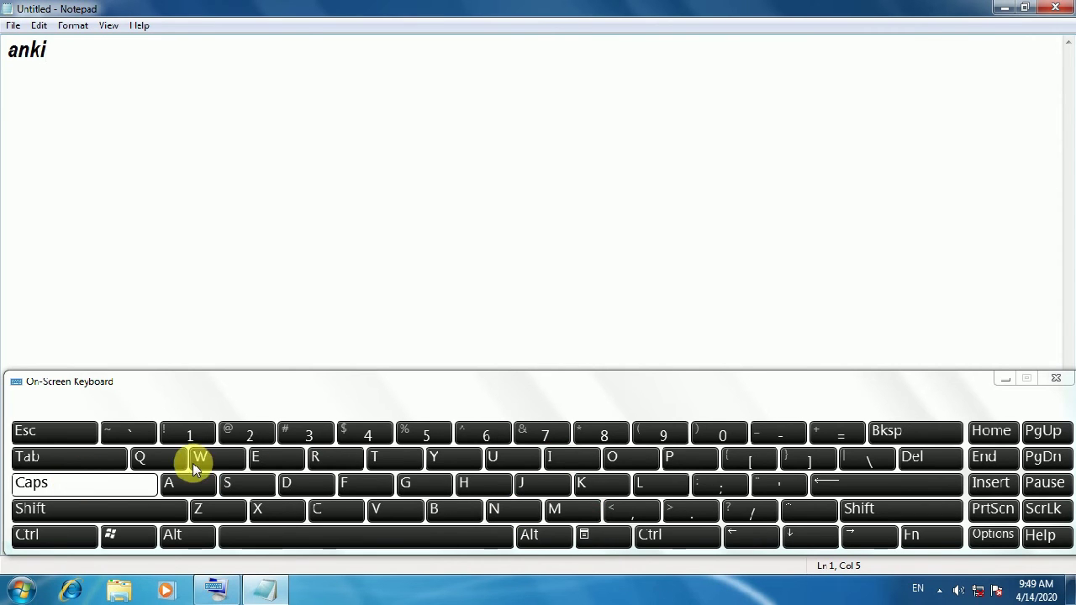
{"action": "left_click", "coordinate": [188, 482]}
{"action": "left_click", "coordinate": [505, 509]}
{"action": "left_click", "coordinate": [579, 484]}
{"action": "left_click", "coordinate": [561, 457]}
{"action": "left_click_drag", "start_coordinate": [911, 431], "coordinate": [924, 456]}
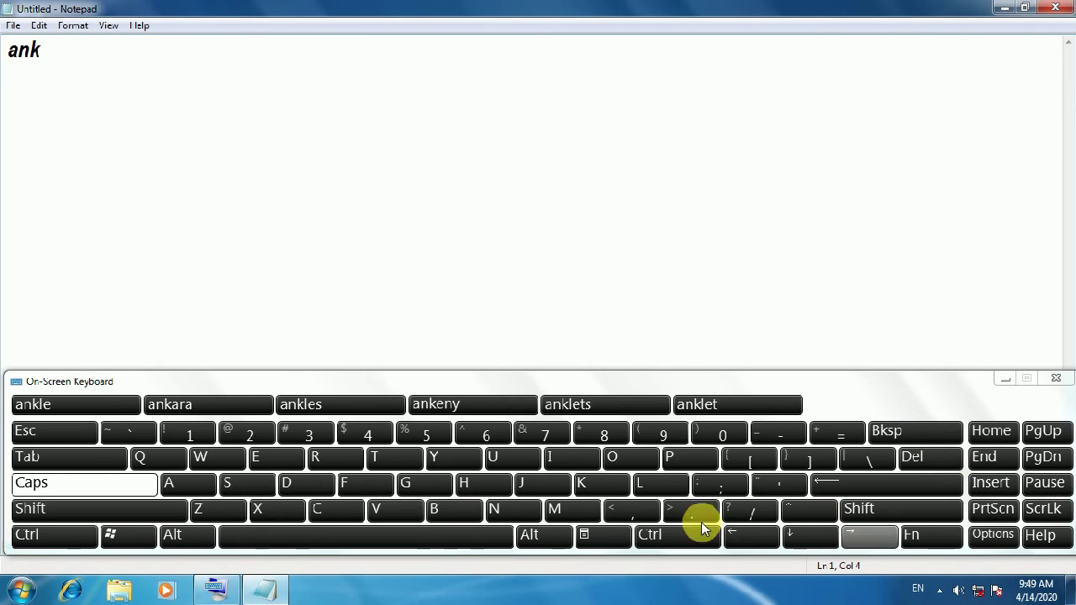
Test the On-Screen Keyboard's Windows key by opening and closing the Start menu twice.
{"action": "left_click", "coordinate": [136, 536]}
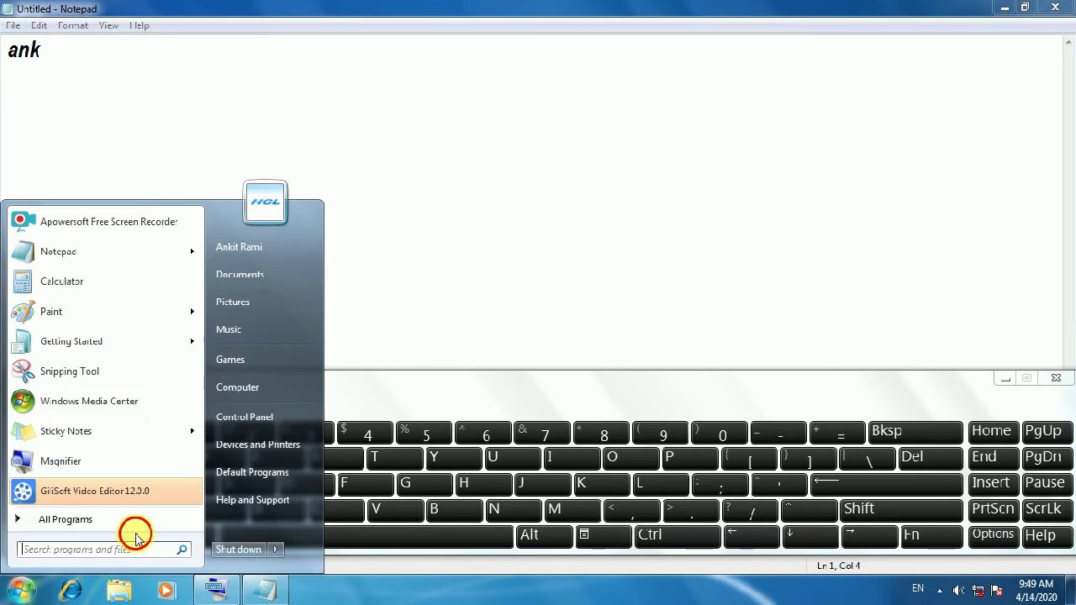
{"action": "left_click", "coordinate": [135, 537]}
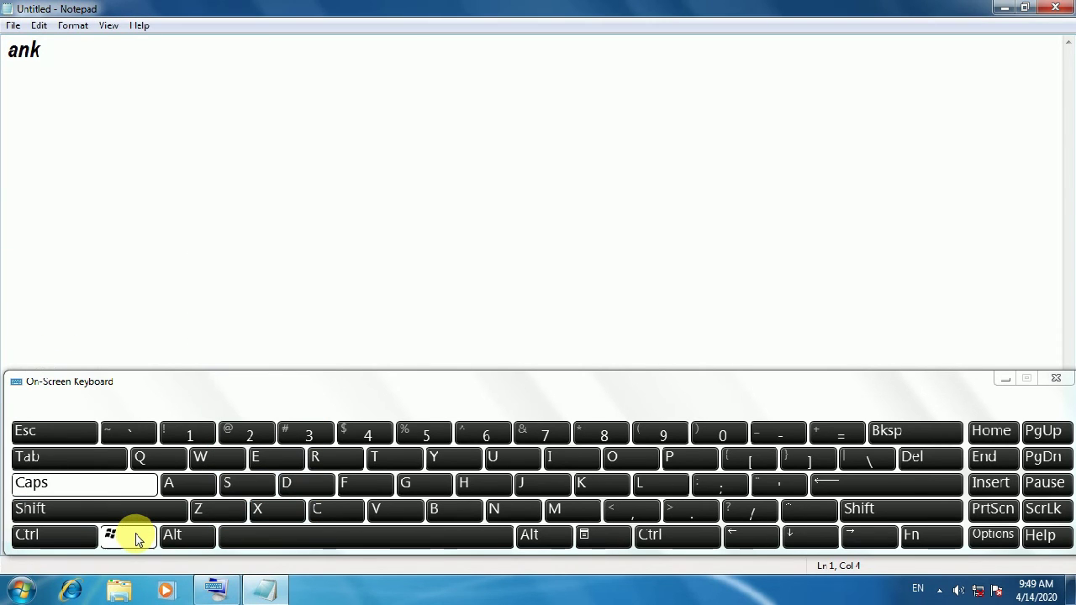
{"action": "left_click", "coordinate": [136, 537]}
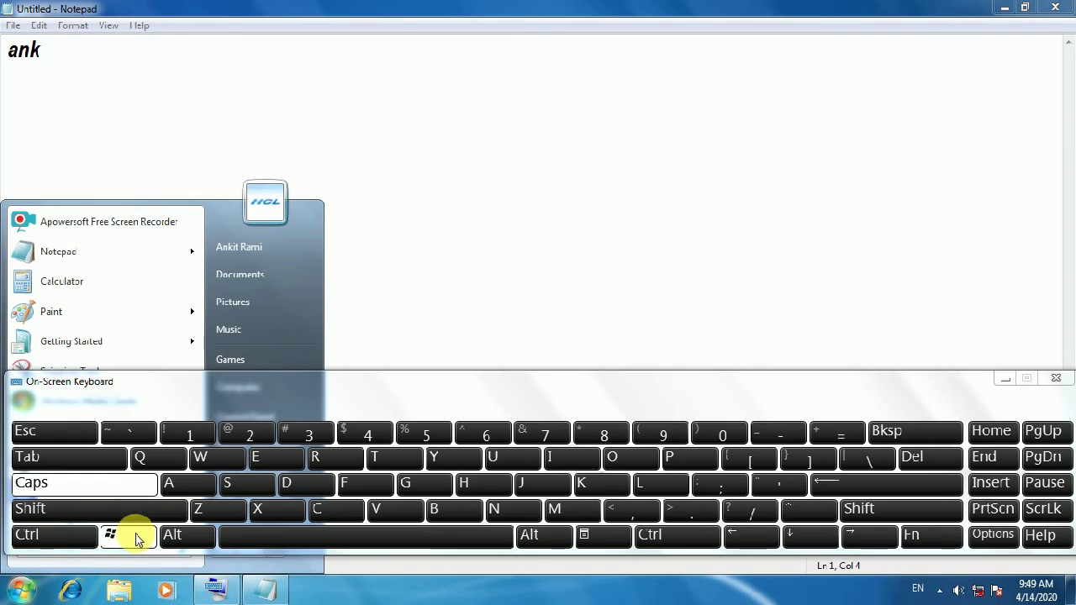
{"action": "left_click", "coordinate": [135, 536]}
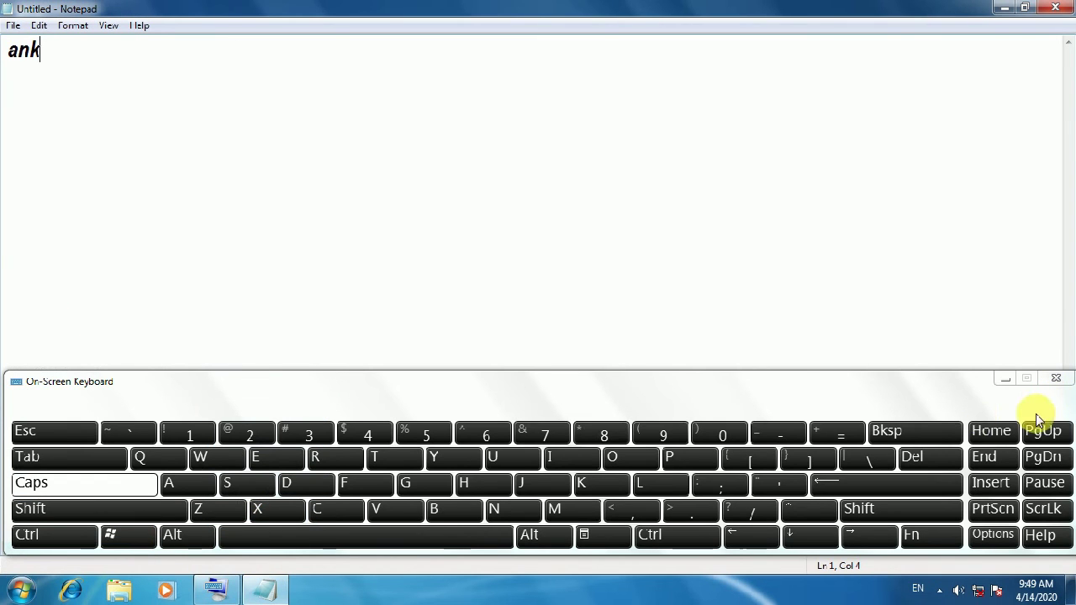
Try the On-Screen Keyboard's Home and Insert keys in the note and close Notepad without saving.
{"action": "left_click", "coordinate": [981, 437]}
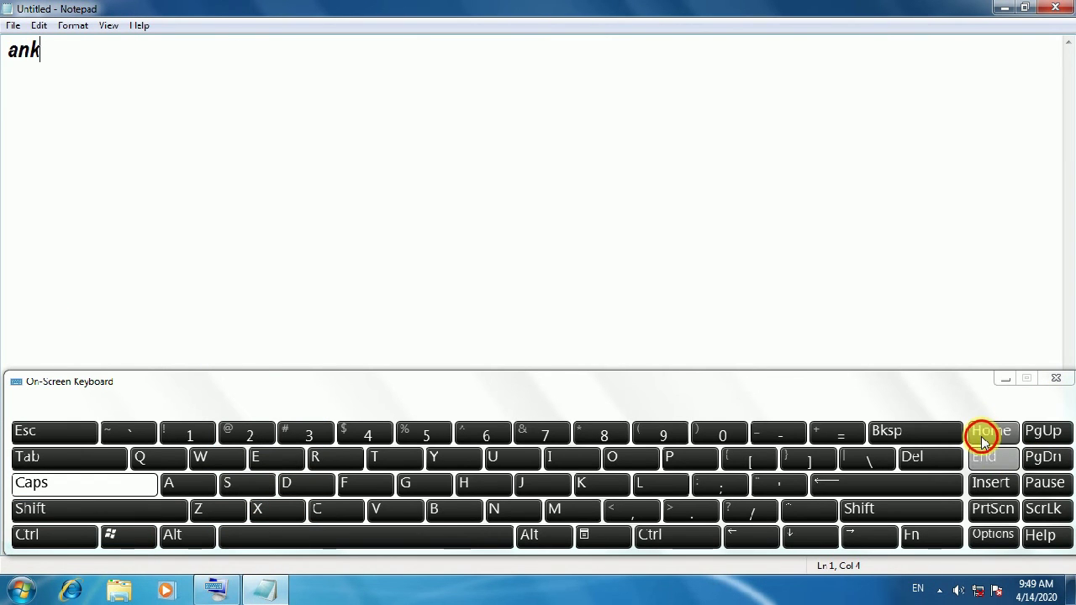
{"action": "left_click", "coordinate": [989, 485]}
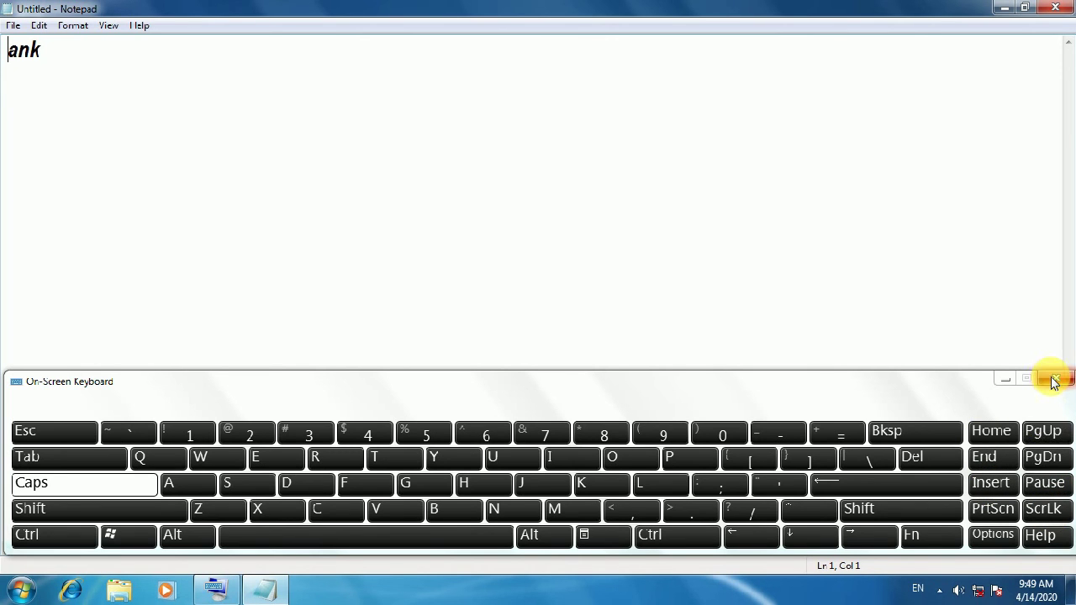
{"action": "left_click", "coordinate": [1061, 8]}
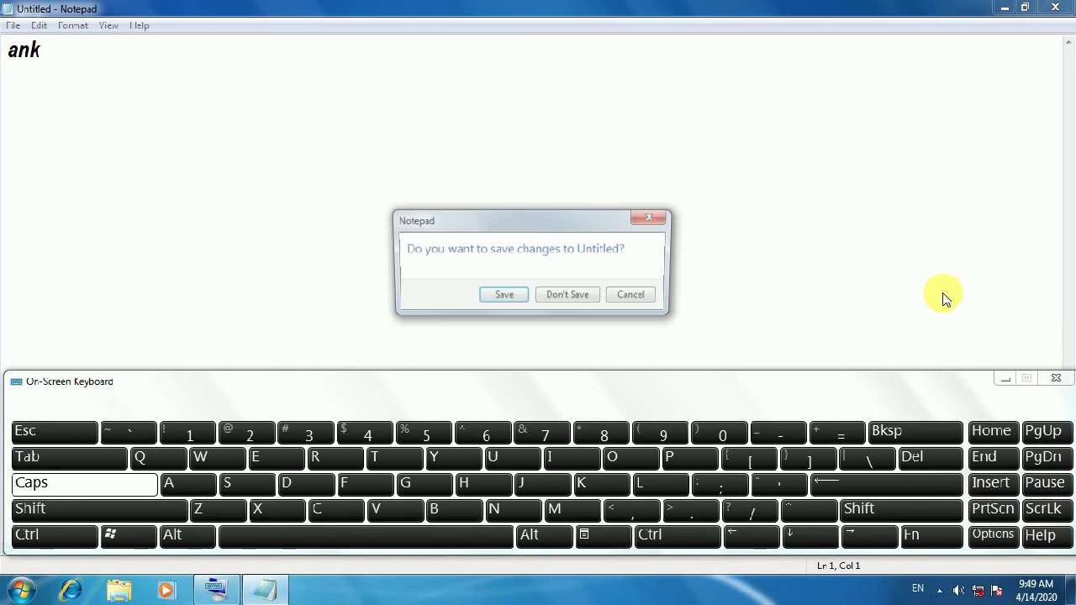
{"action": "left_click", "coordinate": [567, 296]}
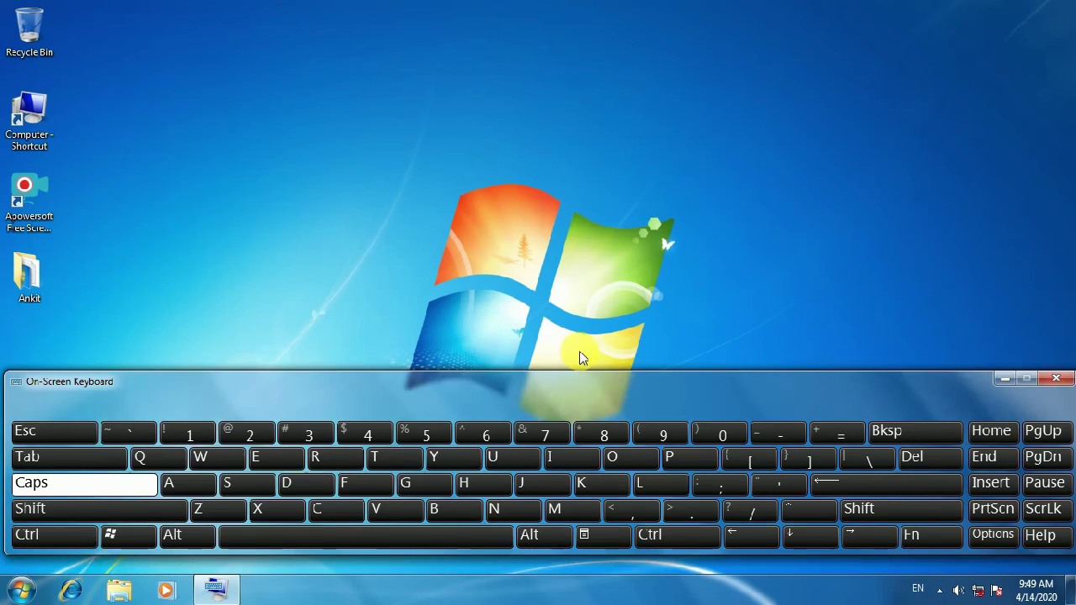
Shrink the On-Screen Keyboard window and place it near the middle of the desktop.
{"action": "left_click_drag", "start_coordinate": [555, 397], "coordinate": [588, 327]}
{"action": "left_click_drag", "start_coordinate": [42, 397], "coordinate": [452, 411]}
{"action": "left_click_drag", "start_coordinate": [739, 329], "coordinate": [552, 347]}
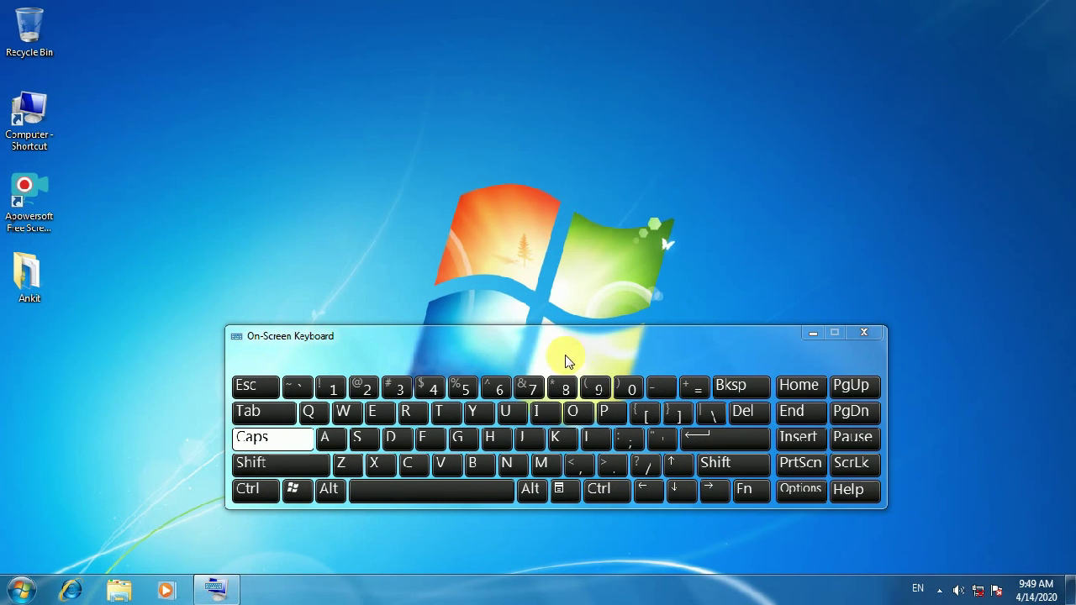
Try the Ctrl+P and Ctrl+K combinations on the On-Screen Keyboard and close it.
{"action": "left_click", "coordinate": [614, 495]}
{"action": "left_click", "coordinate": [611, 411]}
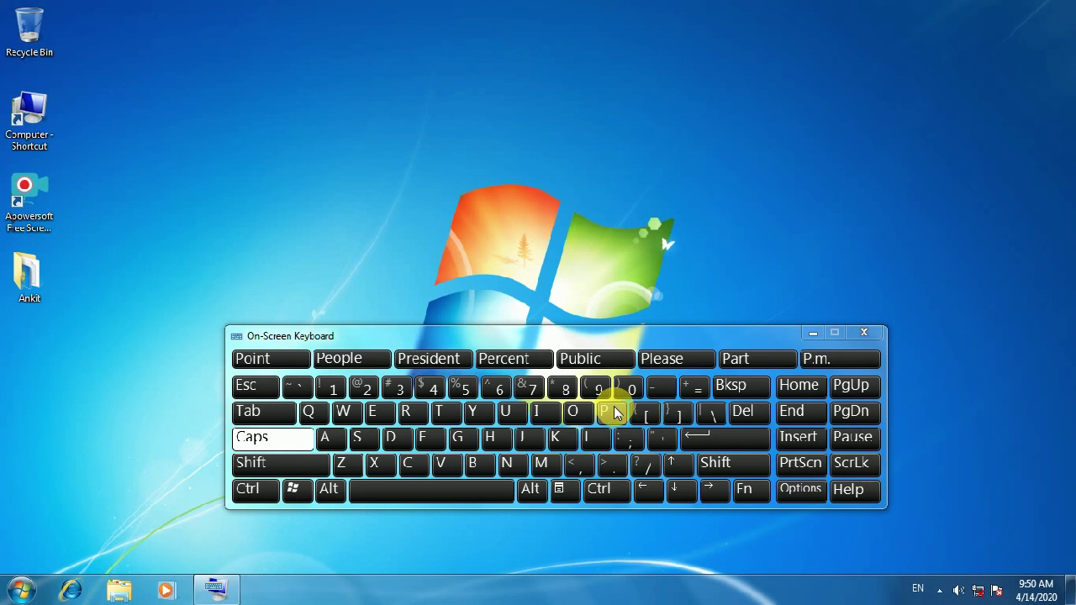
{"action": "left_click", "coordinate": [600, 491]}
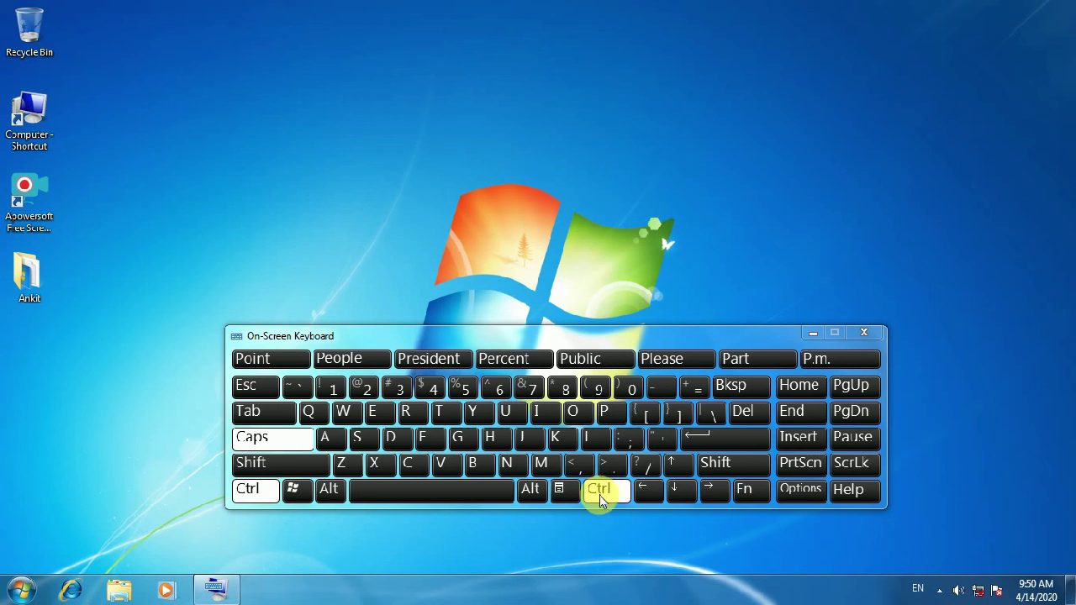
{"action": "left_click", "coordinate": [563, 438]}
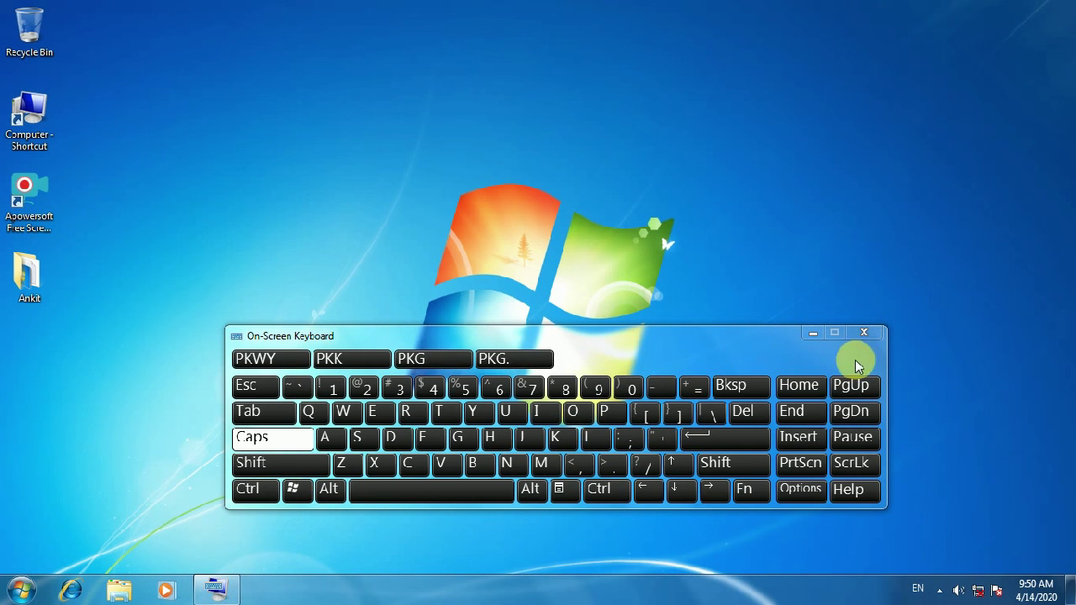
{"action": "left_click", "coordinate": [866, 334]}
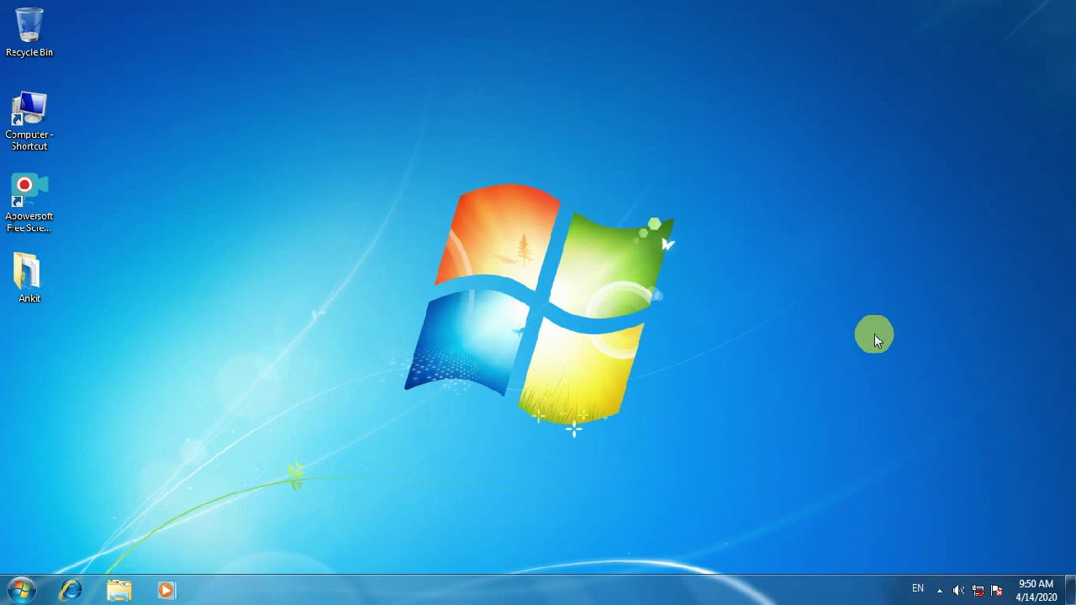